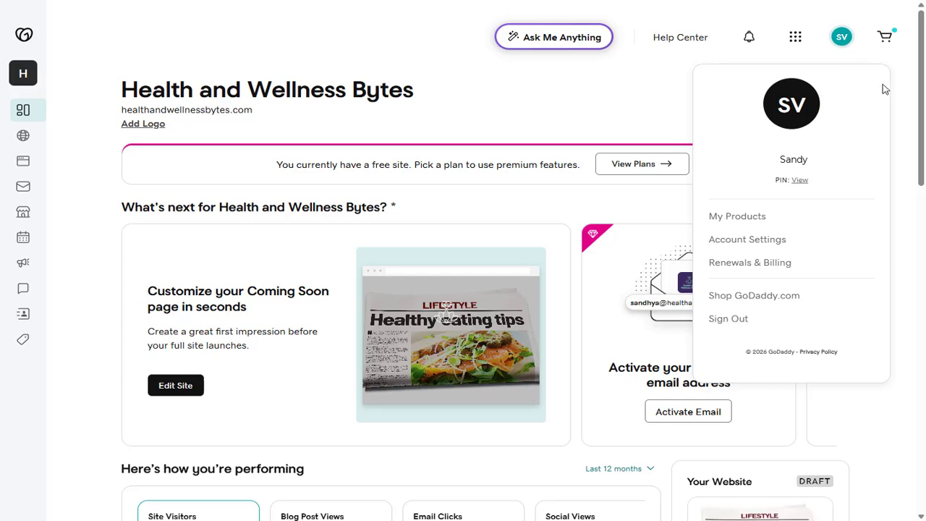
- Open the Web Hosting Deluxe plan's hosting dashboard from My Products in GoDaddy
{"action": "left_click", "coordinate": [740, 218]}
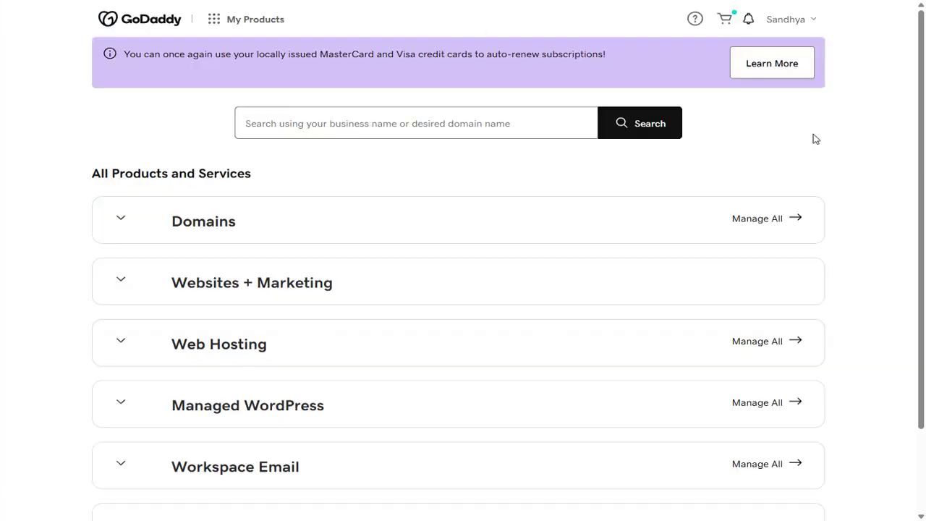
{"action": "scroll", "coordinate": [248, 196], "scroll_direction": "down", "scroll_amount": 2}
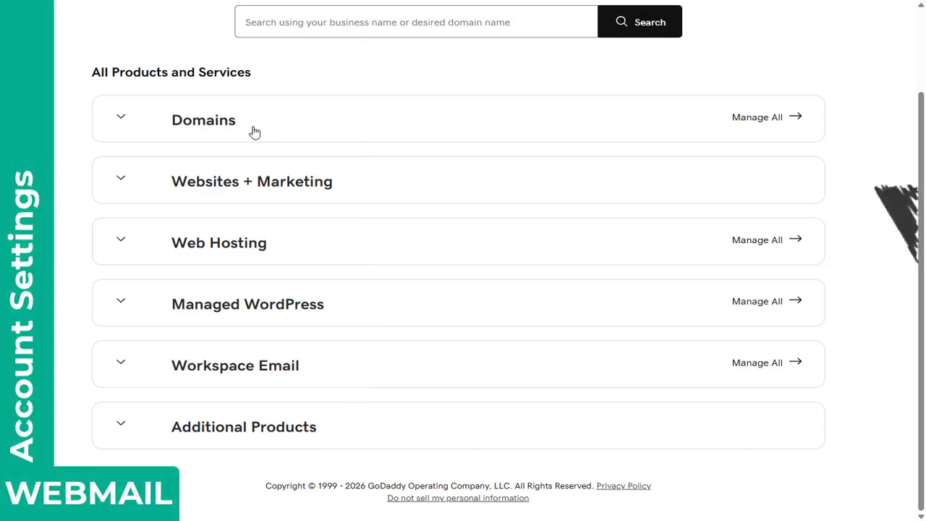
{"action": "left_click", "coordinate": [121, 242]}
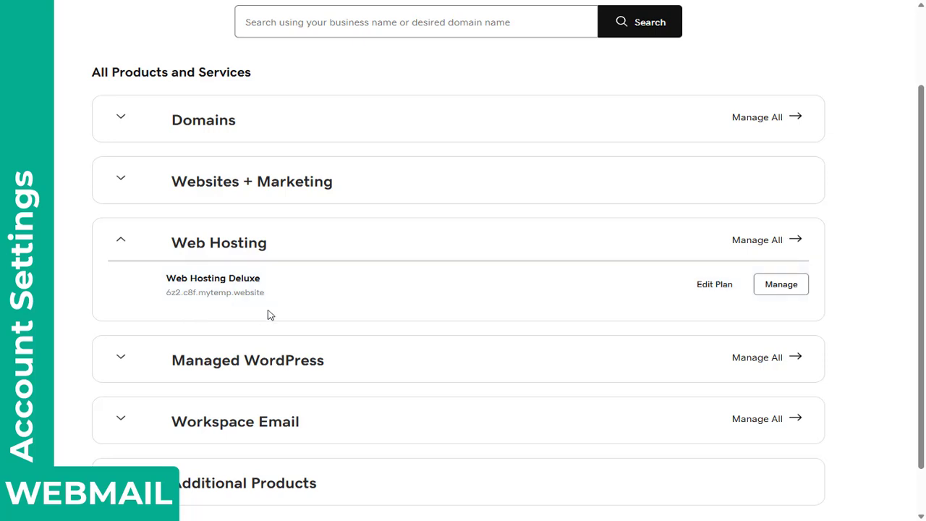
{"action": "left_click", "coordinate": [779, 287]}
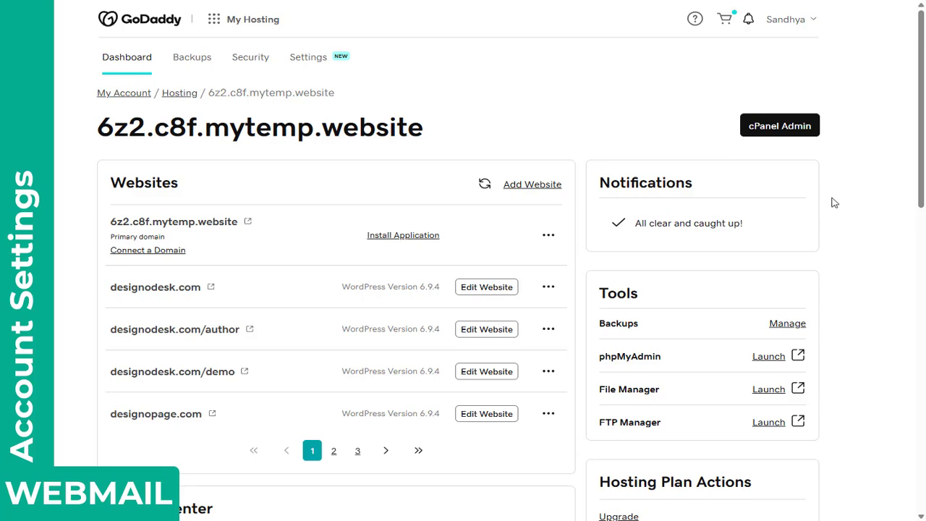
- Launch cPanel Admin and scroll through the Tools page sections, then return to the top
{"action": "left_click", "coordinate": [780, 133]}
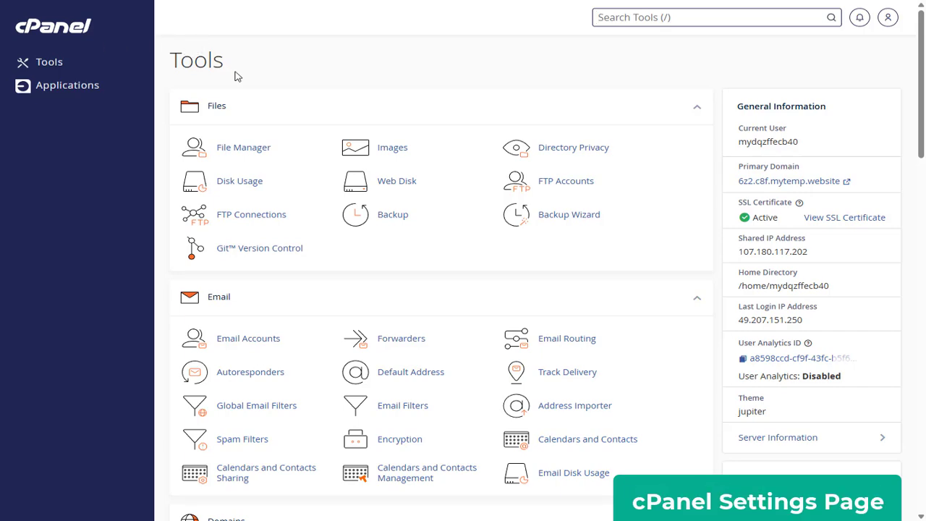
{"action": "scroll", "coordinate": [253, 105], "scroll_direction": "down", "scroll_amount": 1}
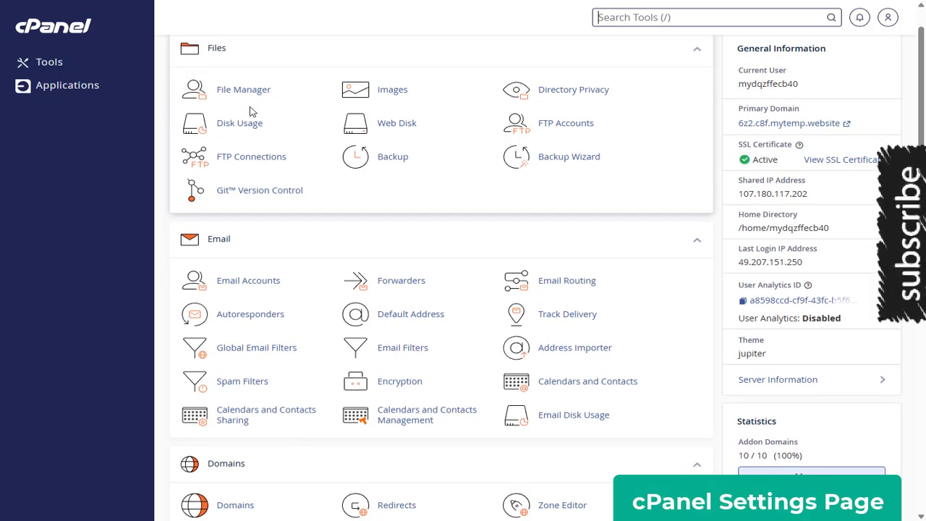
{"action": "scroll", "coordinate": [251, 111], "scroll_direction": "down", "scroll_amount": 1}
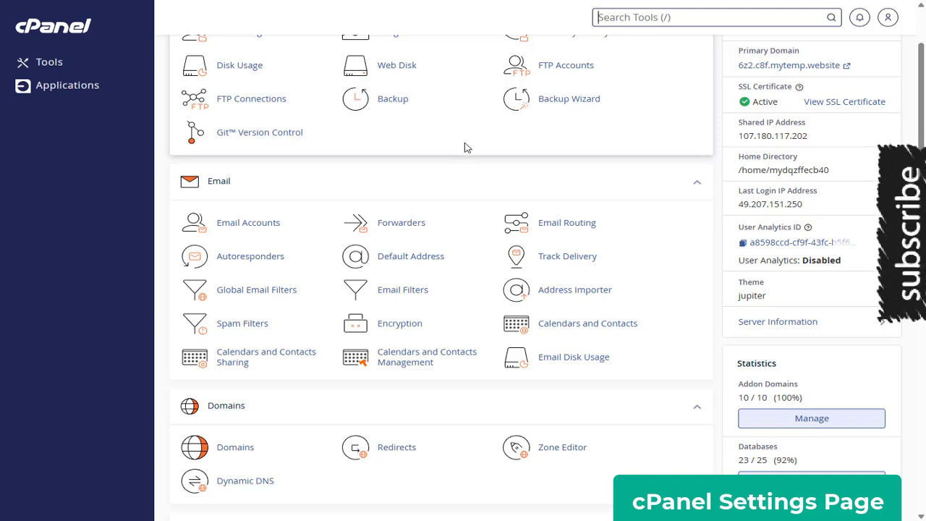
{"action": "scroll", "coordinate": [465, 149], "scroll_direction": "down", "scroll_amount": 2}
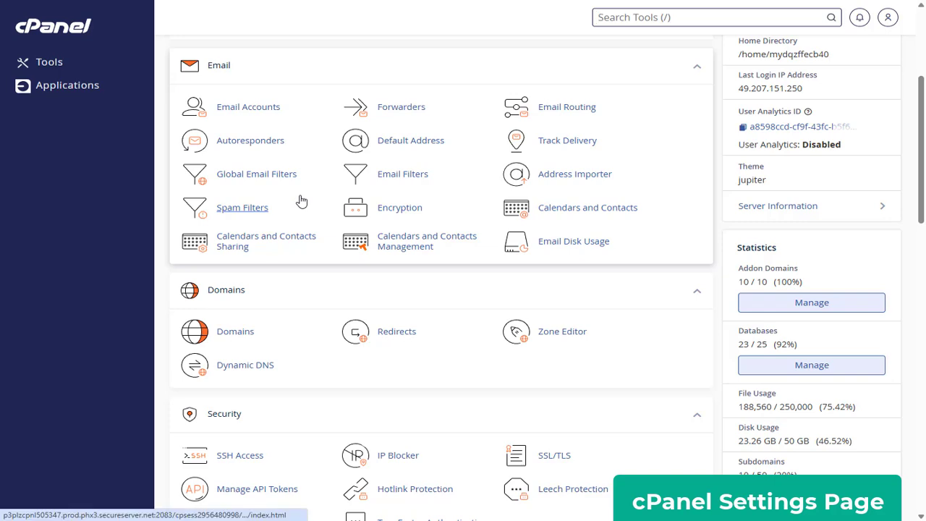
{"action": "scroll", "coordinate": [301, 200], "scroll_direction": "down", "scroll_amount": 2}
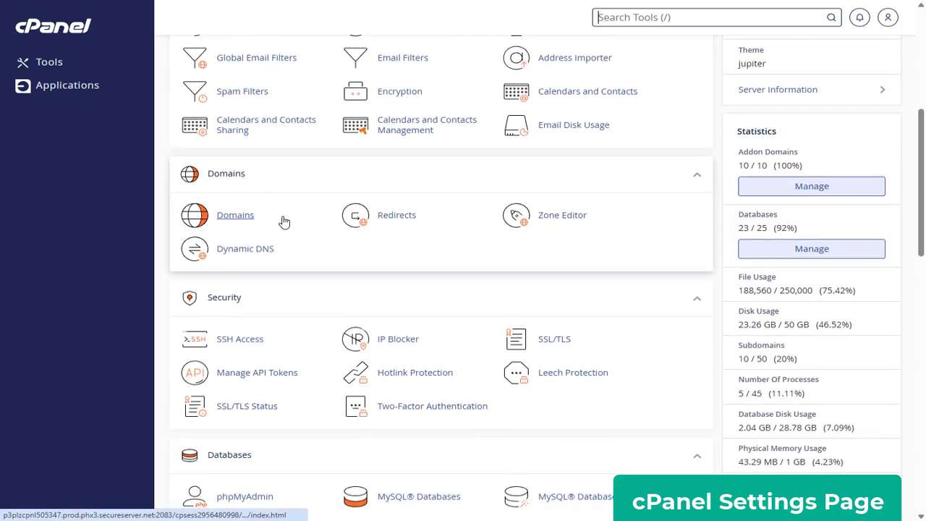
{"action": "scroll", "coordinate": [285, 222], "scroll_direction": "down", "scroll_amount": 3}
{"action": "key", "text": "/"}
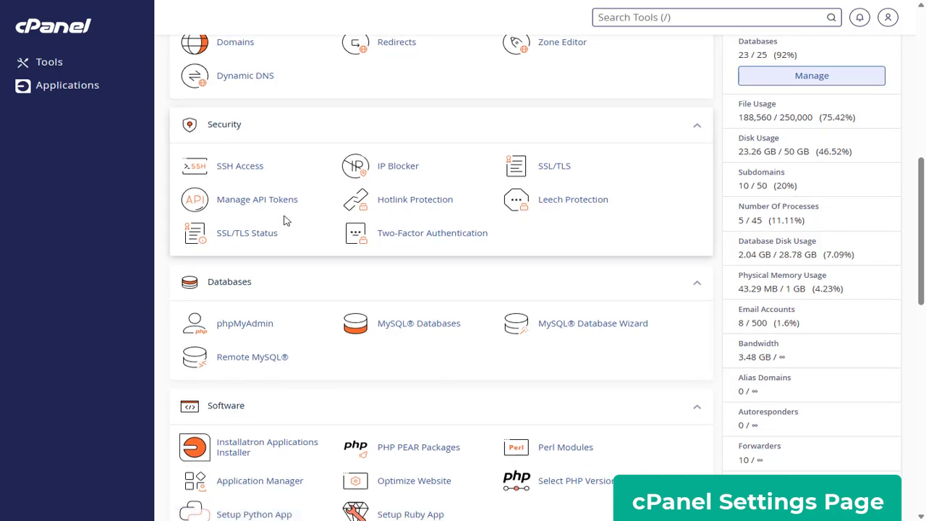
{"action": "scroll", "coordinate": [296, 242], "scroll_direction": "down", "scroll_amount": 1}
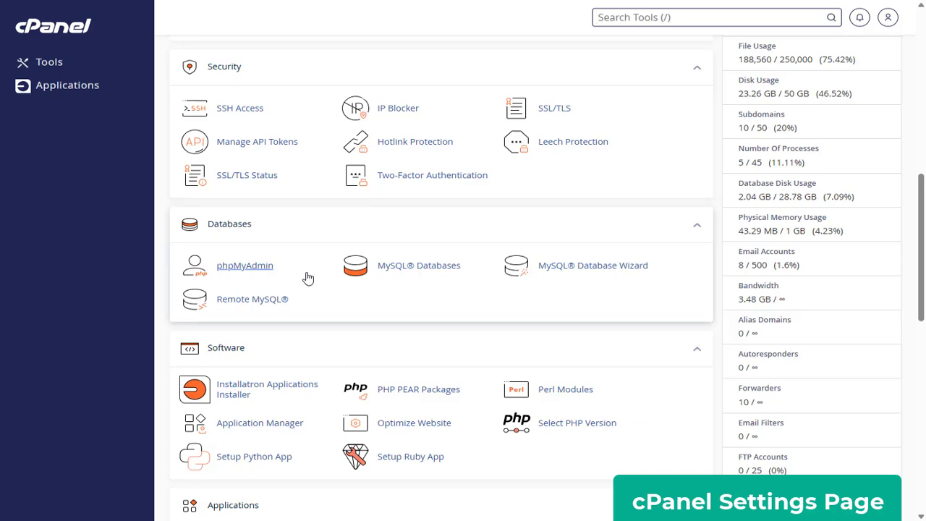
{"action": "scroll", "coordinate": [307, 278], "scroll_direction": "down", "scroll_amount": 2}
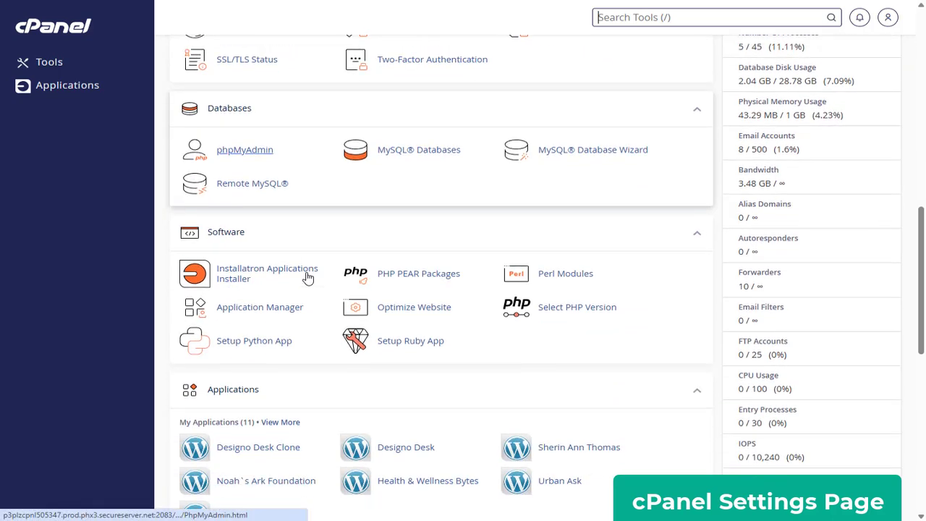
{"action": "scroll", "coordinate": [307, 278], "scroll_direction": "down", "scroll_amount": 2}
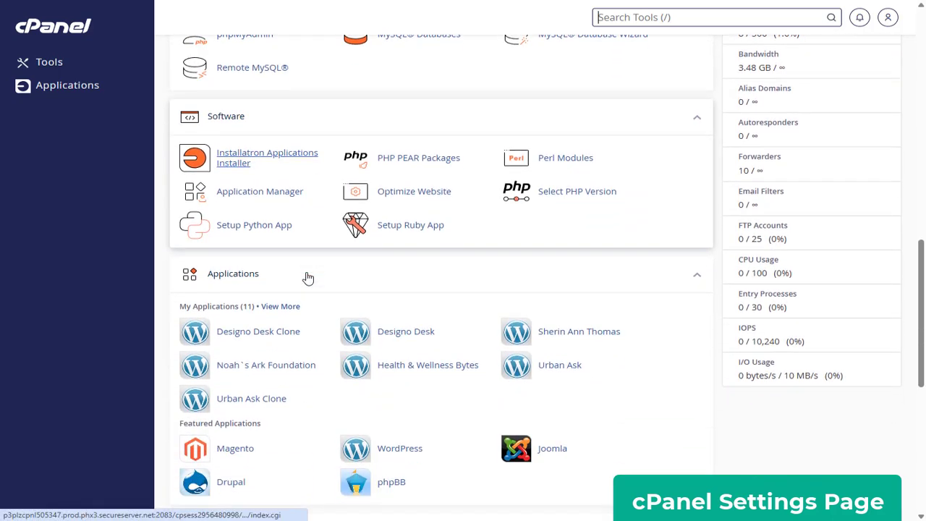
{"action": "middle_click", "coordinate": [307, 275]}
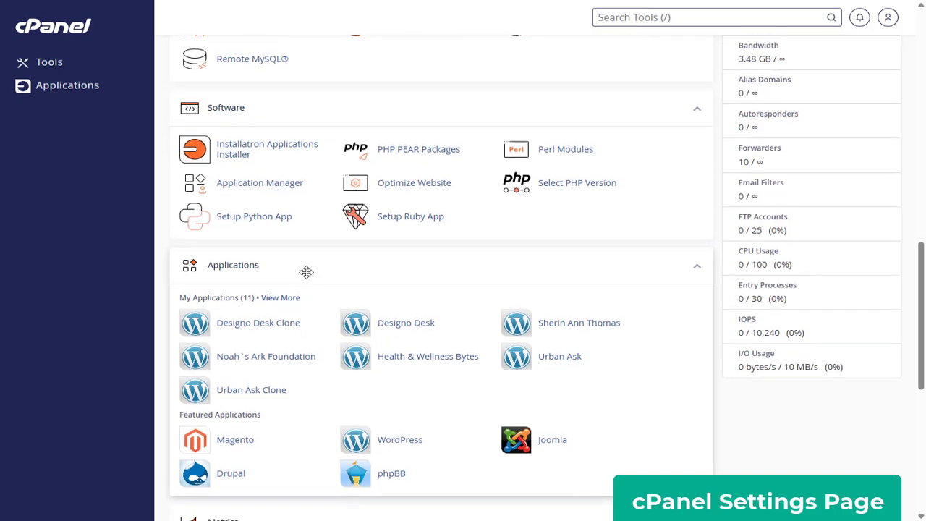
{"action": "scroll", "coordinate": [307, 272], "scroll_direction": "down", "scroll_amount": 2}
{"action": "scroll", "coordinate": [307, 272], "scroll_direction": "down", "scroll_amount": 3}
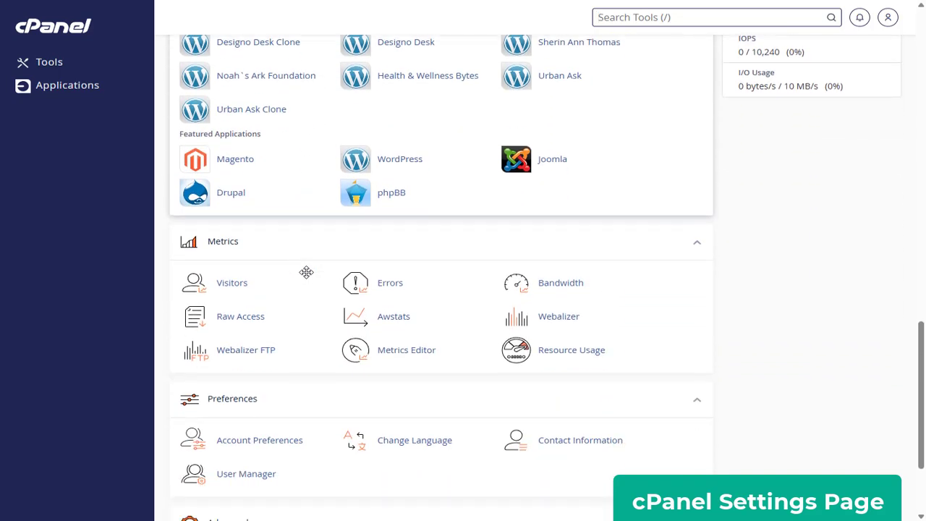
{"action": "scroll", "coordinate": [307, 274], "scroll_direction": "down", "scroll_amount": 3}
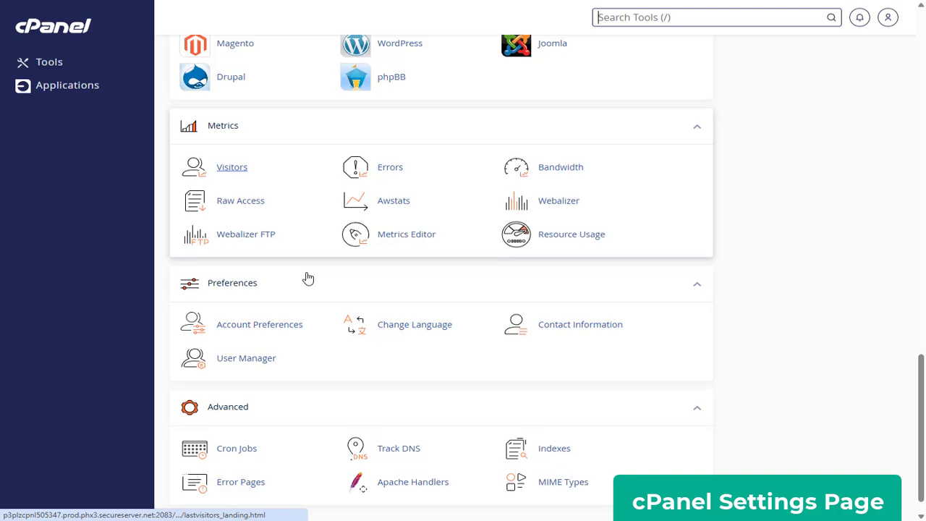
{"action": "scroll", "coordinate": [308, 278], "scroll_direction": "down", "scroll_amount": 1}
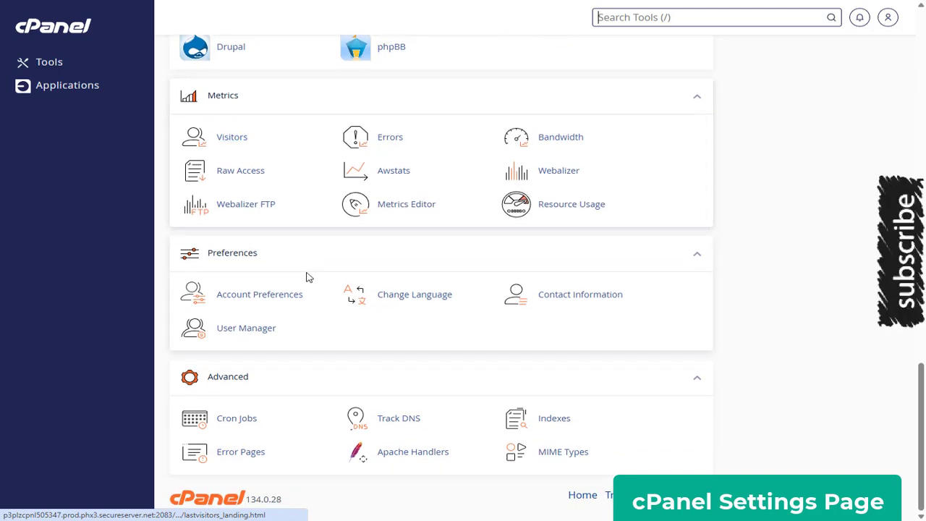
{"action": "scroll", "coordinate": [307, 277], "scroll_direction": "up", "scroll_amount": 3}
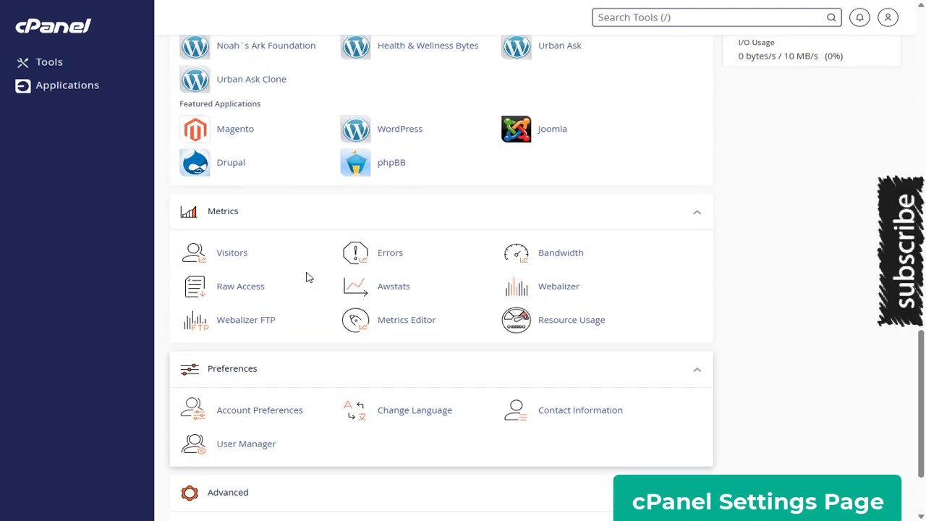
{"action": "scroll", "coordinate": [307, 277], "scroll_direction": "up", "scroll_amount": 5}
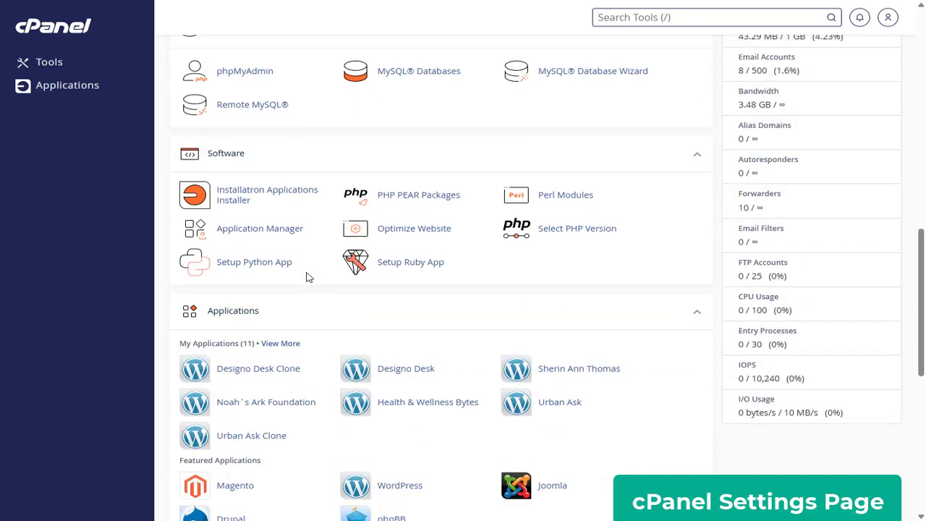
{"action": "scroll", "coordinate": [307, 277], "scroll_direction": "up", "scroll_amount": 4}
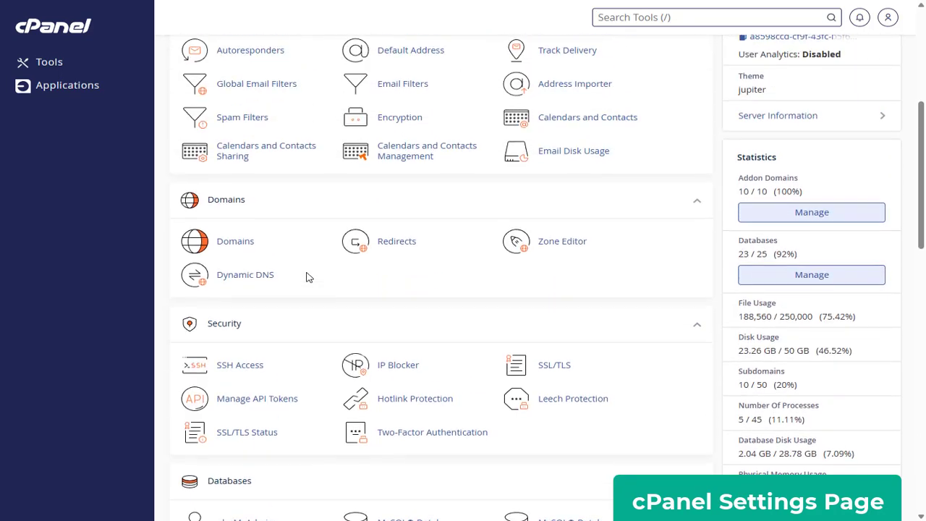
{"action": "scroll", "coordinate": [307, 277], "scroll_direction": "up", "scroll_amount": 5}
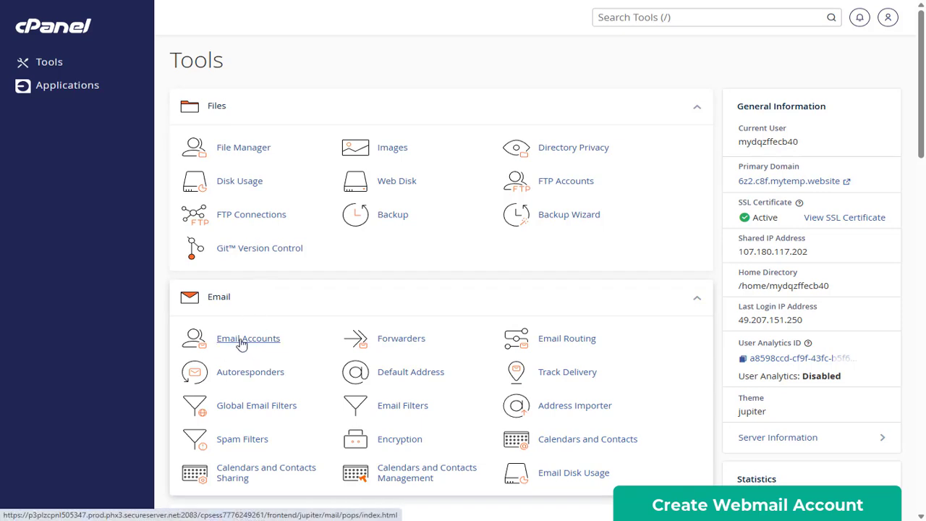
- Go to Email Accounts and start a new account with + Create
{"action": "left_click", "coordinate": [243, 343]}
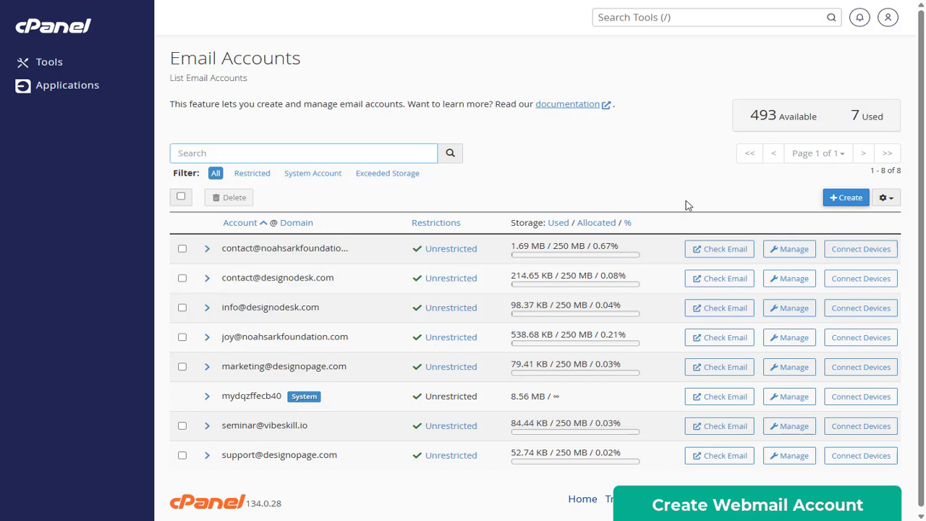
{"action": "left_click", "coordinate": [853, 207]}
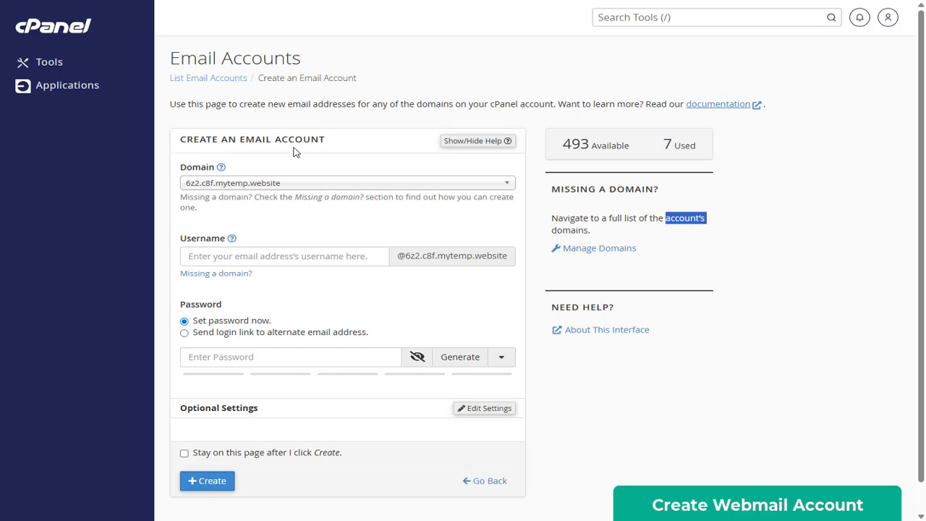
{"action": "left_click", "coordinate": [508, 185]}
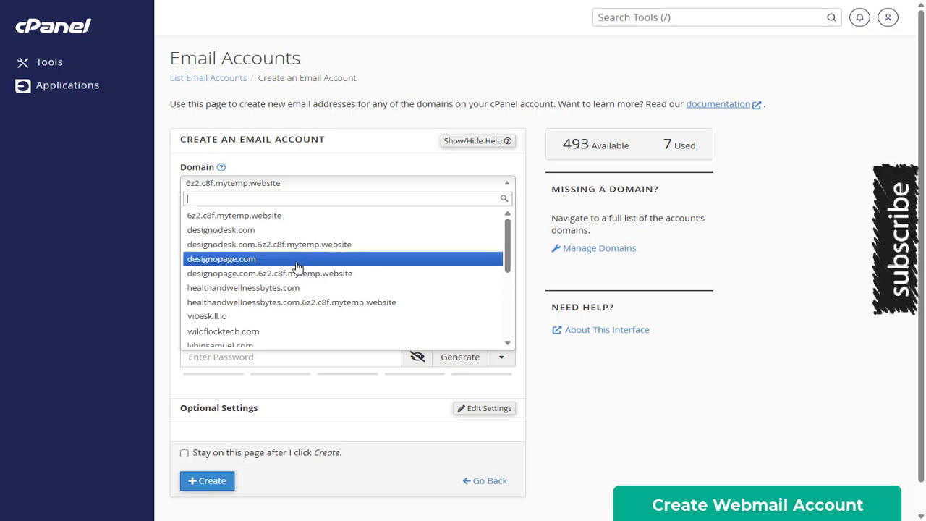
{"action": "left_click", "coordinate": [269, 261]}
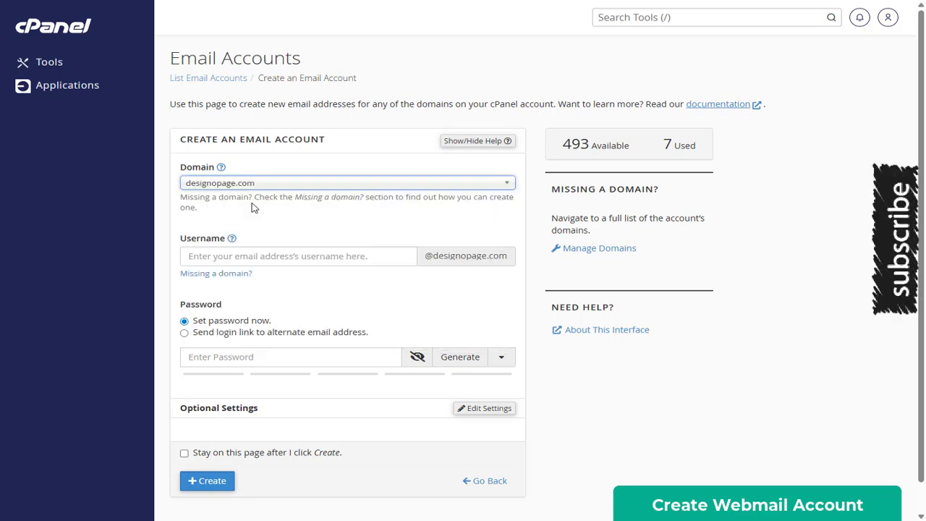
{"action": "left_click", "coordinate": [267, 256]}
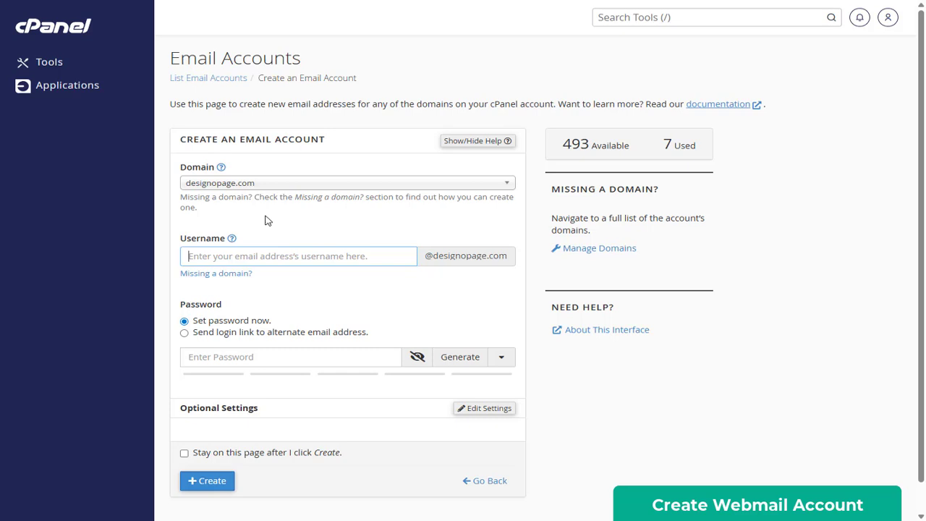
{"action": "type", "text": "sales"}
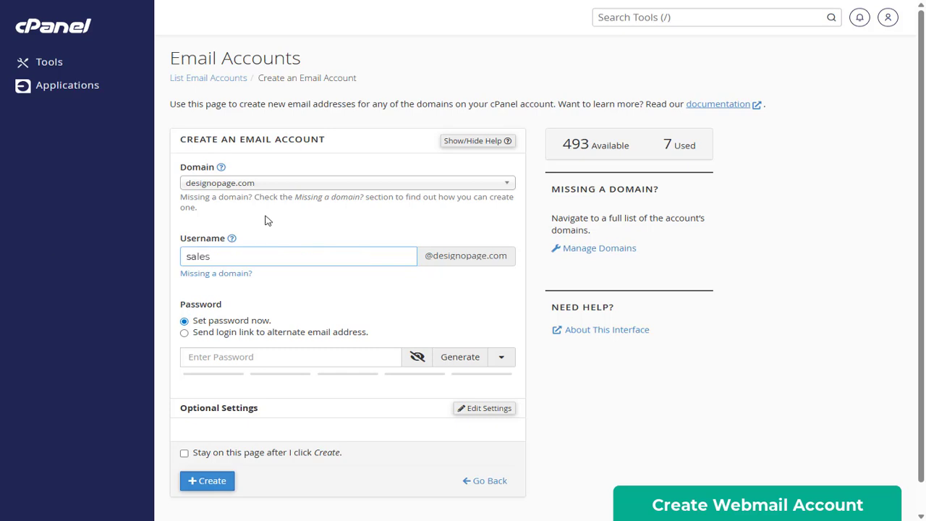
{"action": "key", "text": "BackSpace"}
{"action": "key", "text": "BackSpace"}
{"action": "key", "text": "BackSpace"}
{"action": "key", "text": "BackSpace"}
{"action": "key", "text": "BackSpace"}
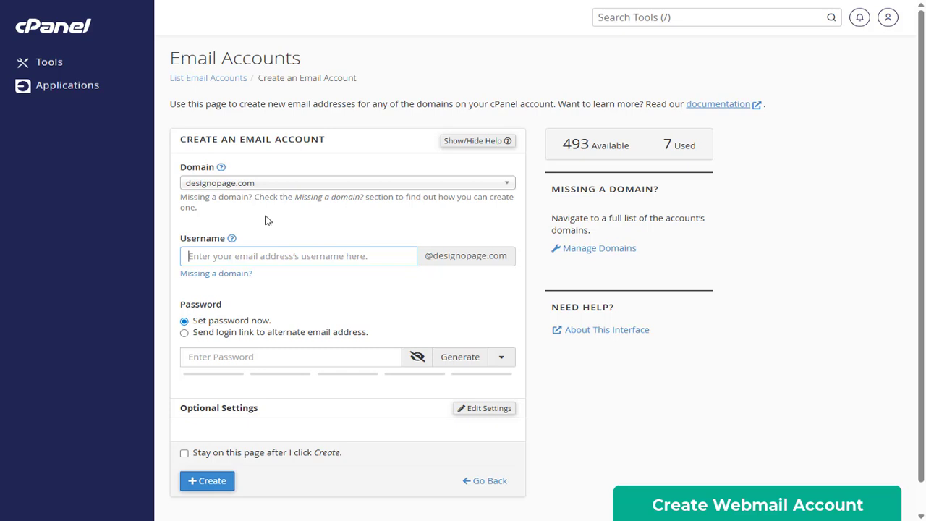
{"action": "type", "text": "contact"}
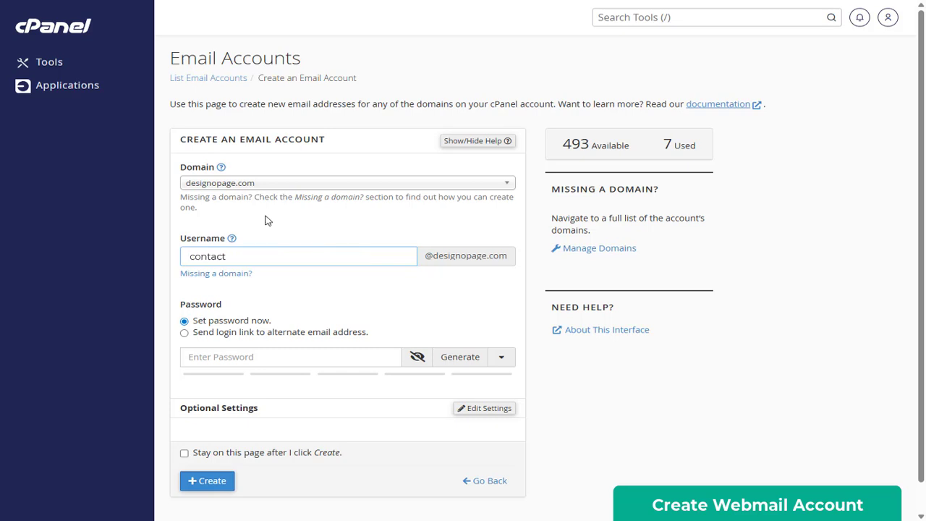
{"action": "key", "text": "BackSpace"}
{"action": "key", "text": "BackSpace"}
{"action": "key", "text": "BackSpace"}
{"action": "key", "text": "BackSpace"}
{"action": "key", "text": "BackSpace"}
{"action": "key", "text": "BackSpace"}
{"action": "key", "text": "BackSpace"}
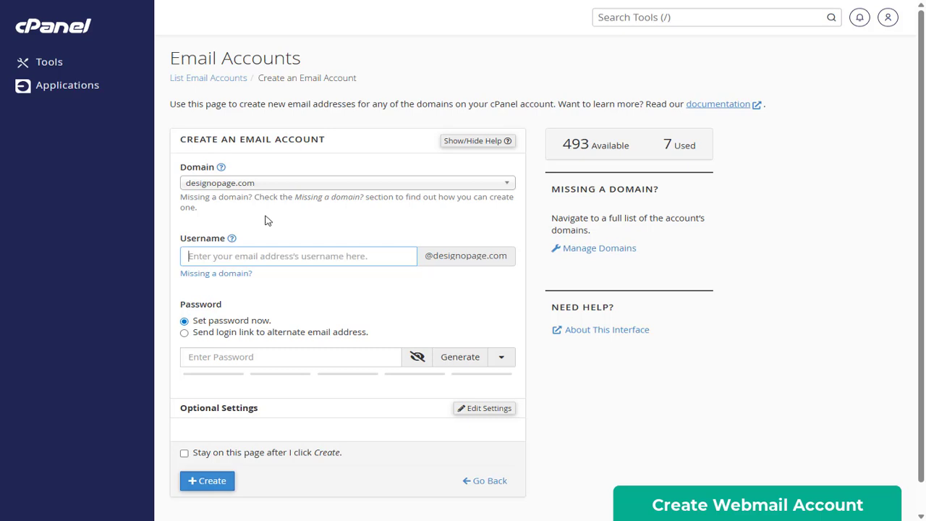
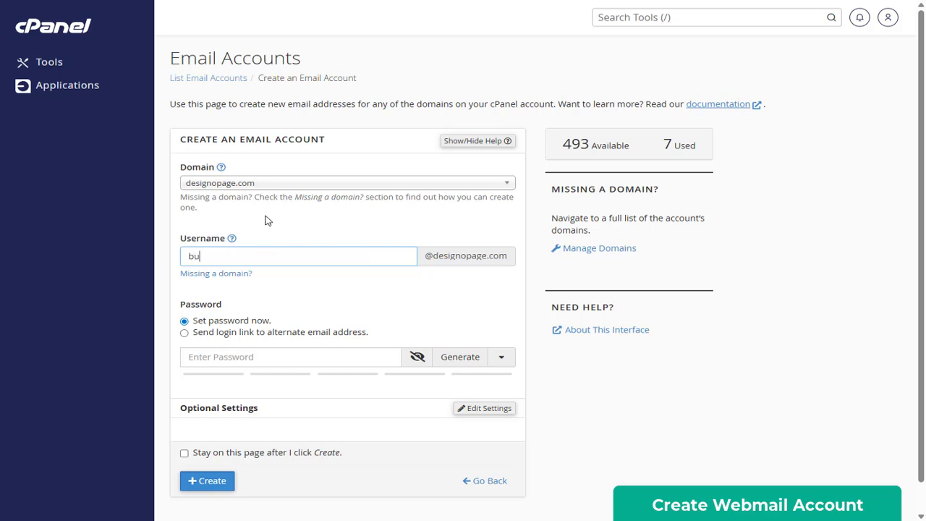
{"action": "left_click", "coordinate": [284, 284]}
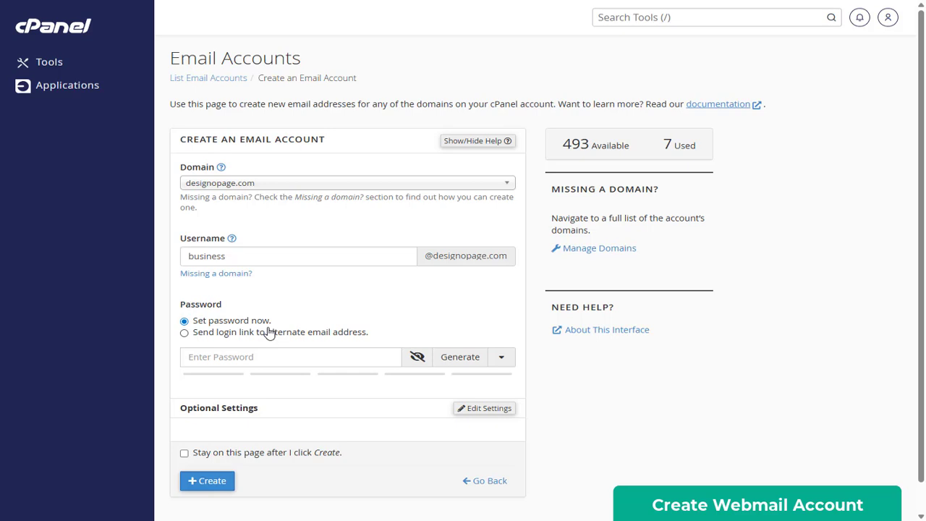
{"action": "left_click", "coordinate": [185, 334]}
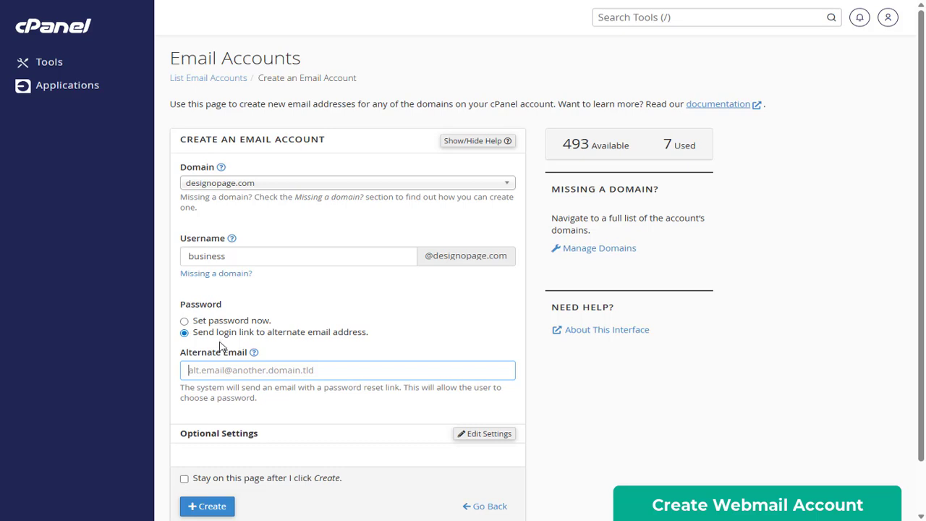
{"action": "type", "text": "username"}
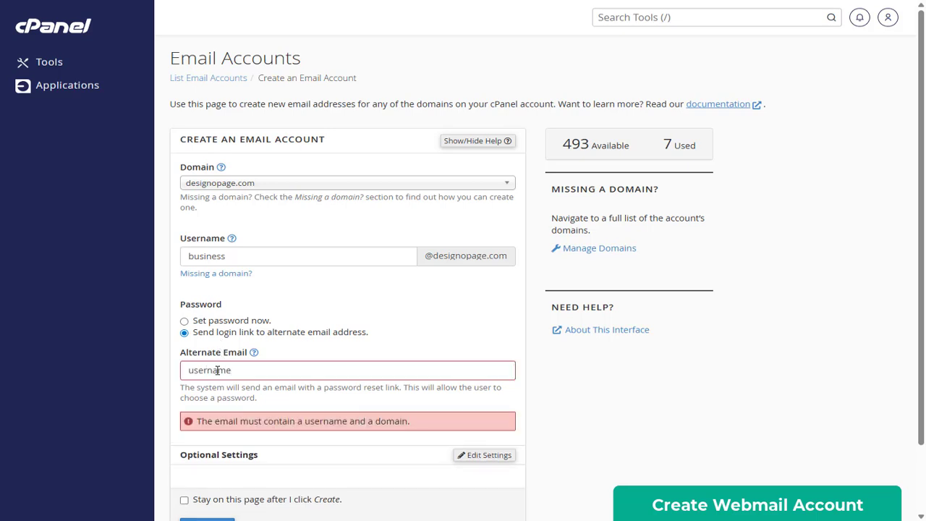
{"action": "type", "text": "@"}
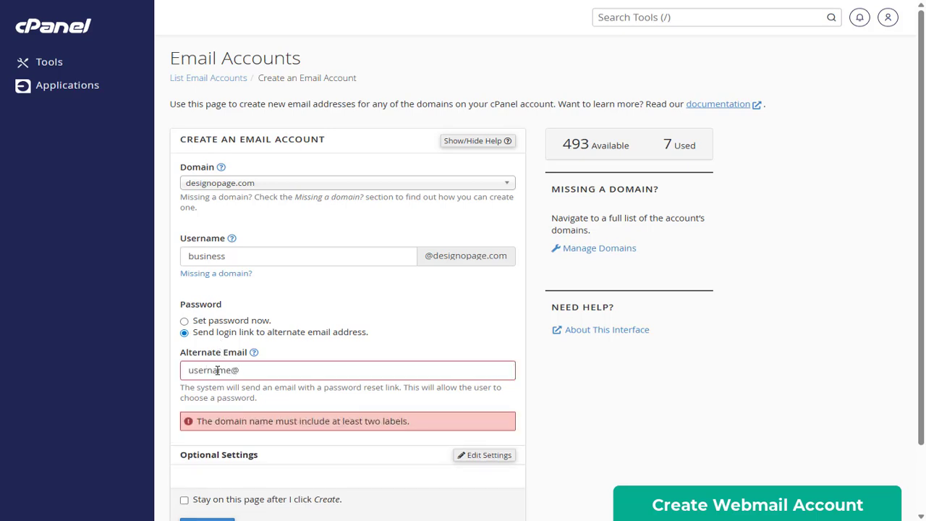
{"action": "type", "text": "emailaccount.com"}
{"action": "left_click", "coordinate": [268, 380]}
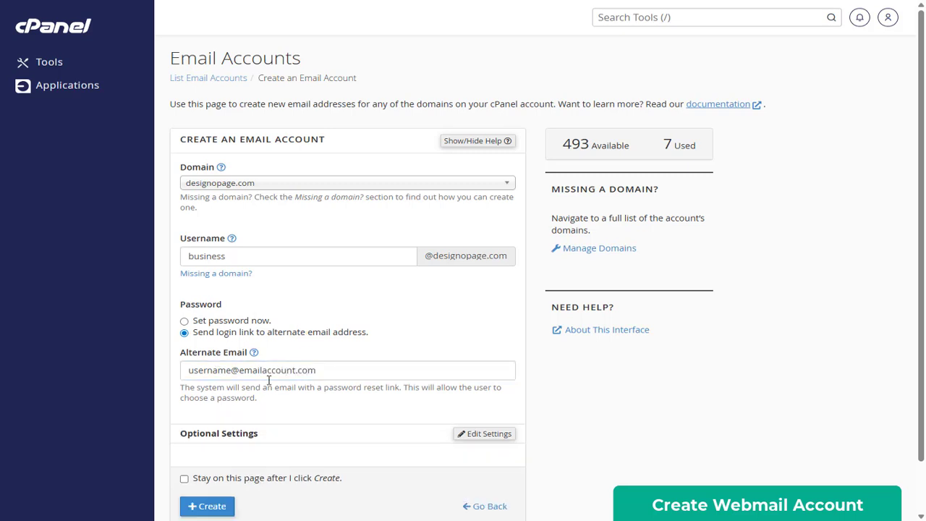
{"action": "left_click", "coordinate": [265, 372]}
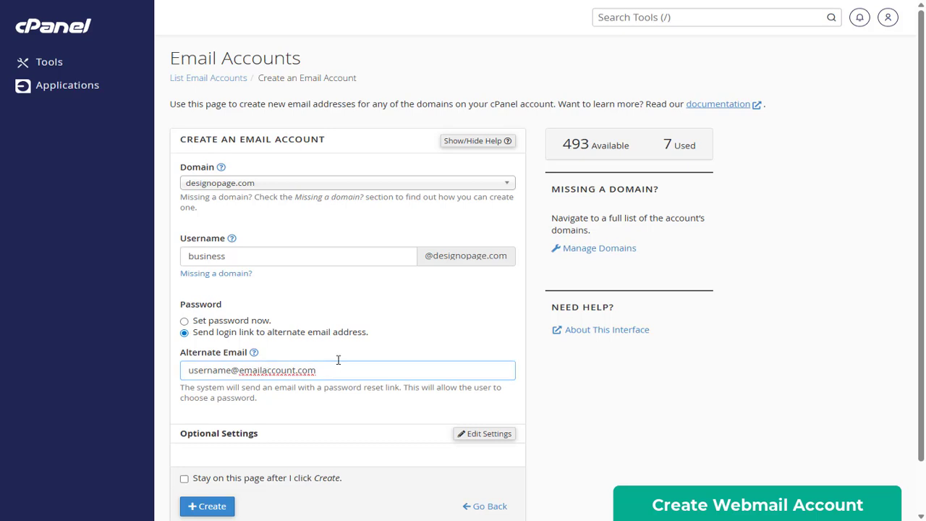
{"action": "type", "text": "-"}
{"action": "scroll", "coordinate": [272, 384], "scroll_direction": "down", "scroll_amount": 1}
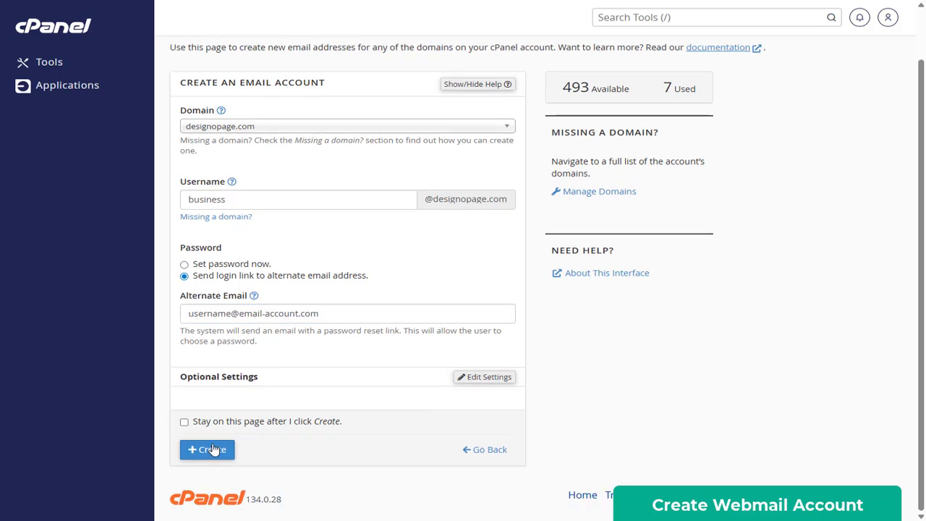
{"action": "scroll", "coordinate": [423, 365], "scroll_direction": "up", "scroll_amount": 1}
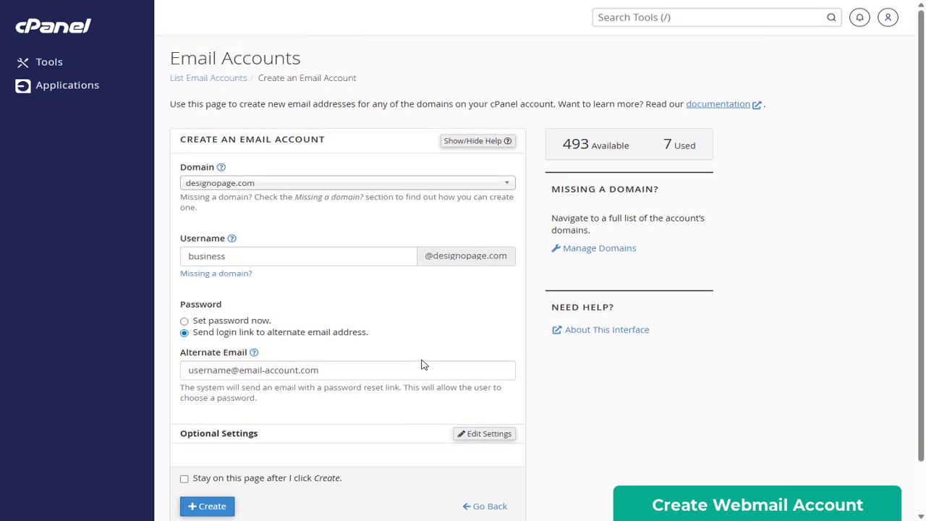
{"action": "left_click", "coordinate": [194, 322]}
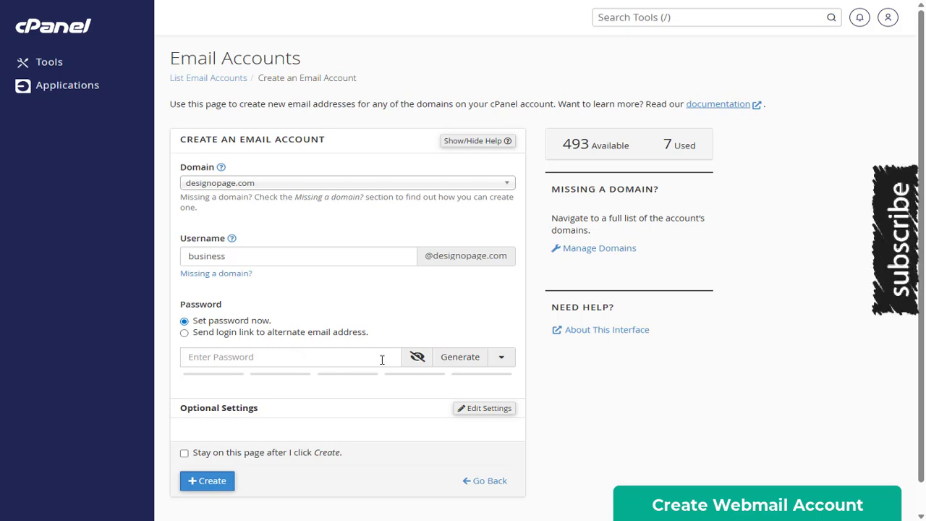
- Replace the generated password with a custom one and create the business account
{"action": "left_click", "coordinate": [460, 365]}
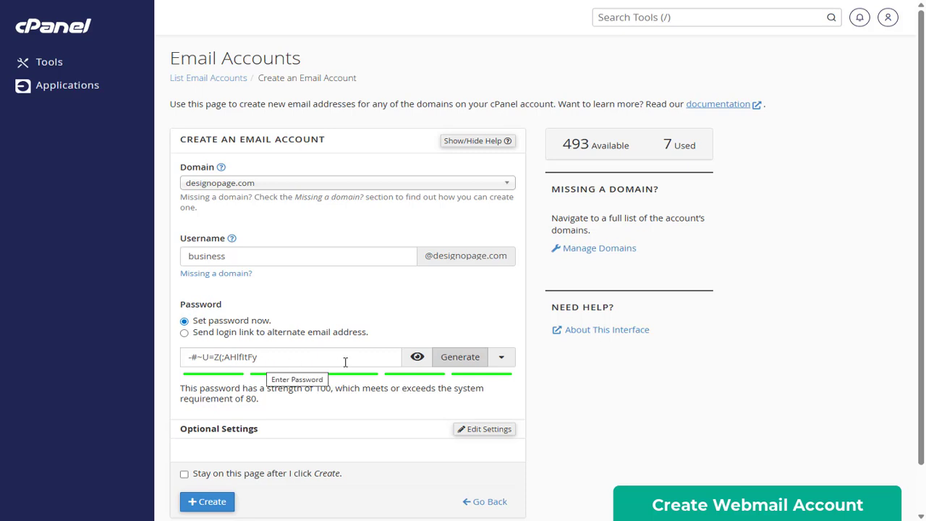
{"action": "left_click", "coordinate": [418, 362]}
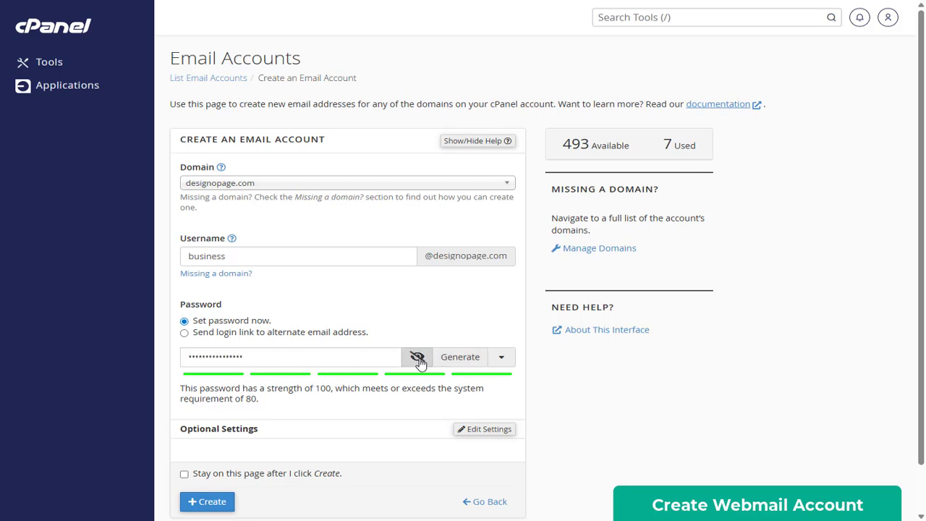
{"action": "left_click", "coordinate": [272, 356]}
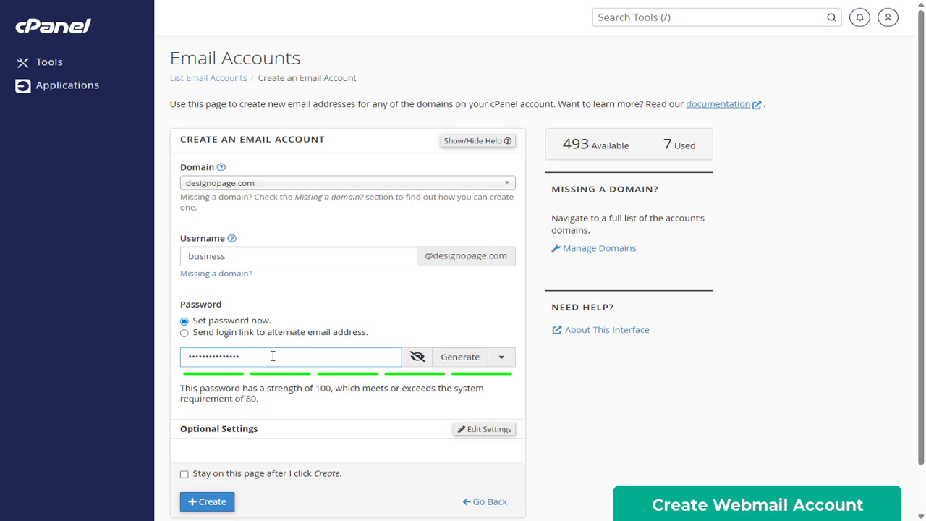
{"action": "key", "text": "ctrl+a"}
{"action": "key", "text": "BackSpace"}
{"action": "type", "text": "•••••••••••"}
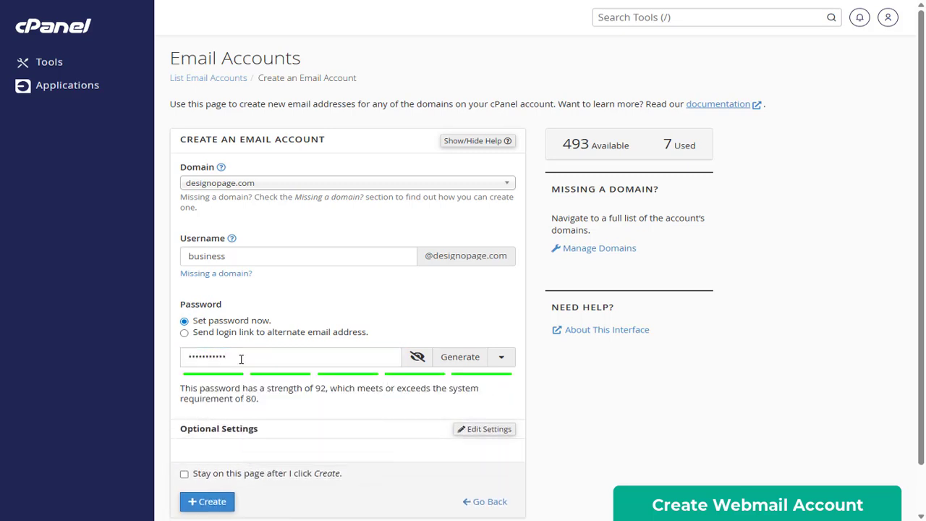
{"action": "scroll", "coordinate": [262, 373], "scroll_direction": "down", "scroll_amount": 1}
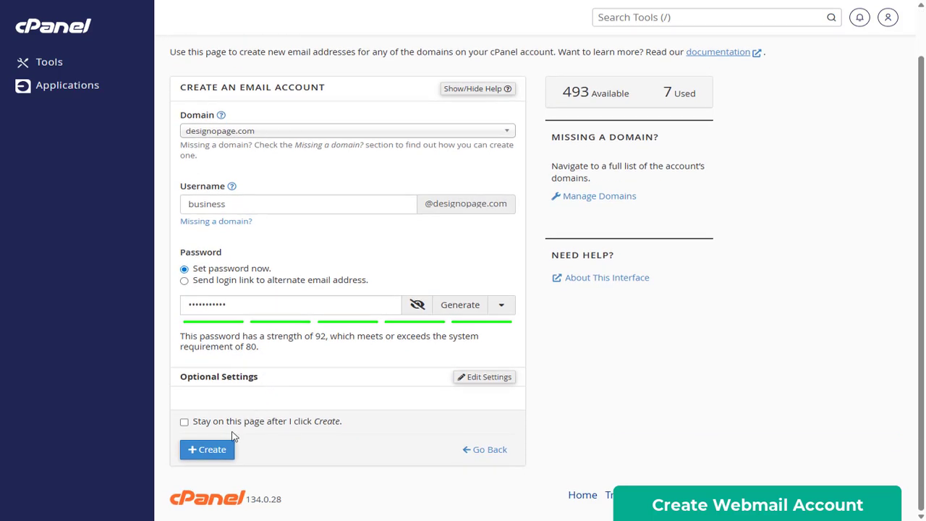
{"action": "left_click", "coordinate": [202, 453]}
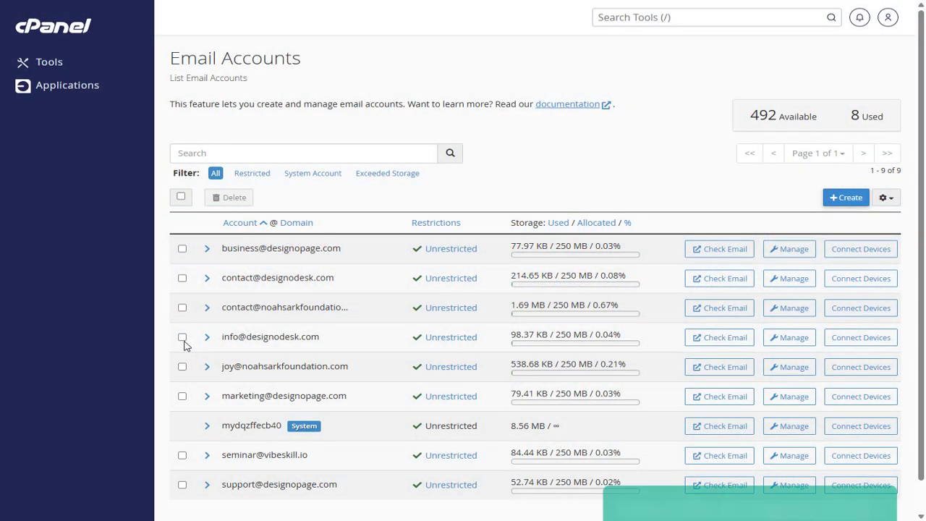
- Tick the new business account's row in the Email Accounts list
{"action": "left_click", "coordinate": [182, 248]}
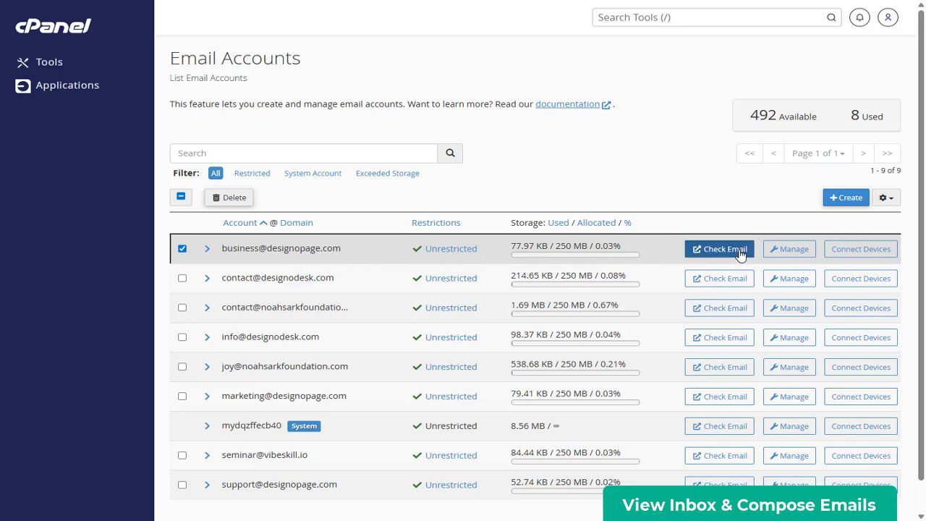
- Check the business mailbox in Roundcube, viewing Drafts, Sent, Junk, Trash and Archive
{"action": "left_click", "coordinate": [784, 254]}
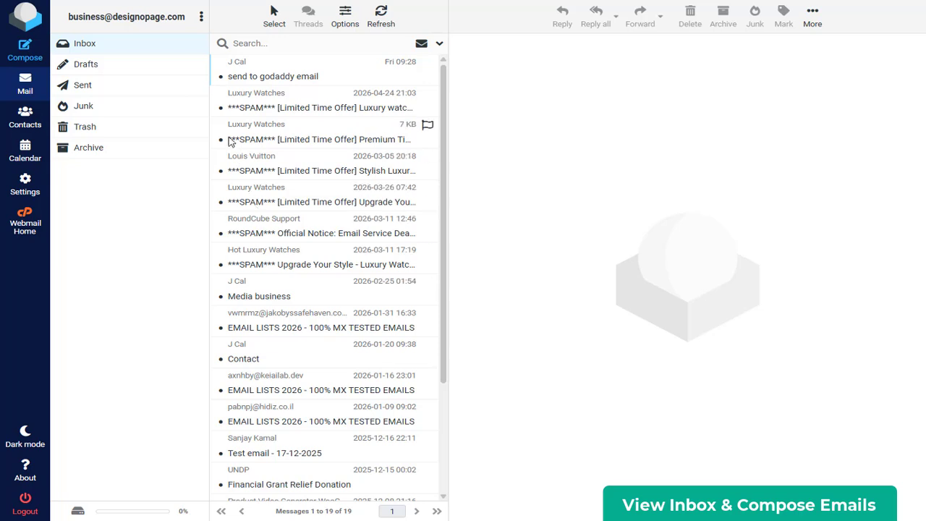
{"action": "left_click", "coordinate": [101, 68]}
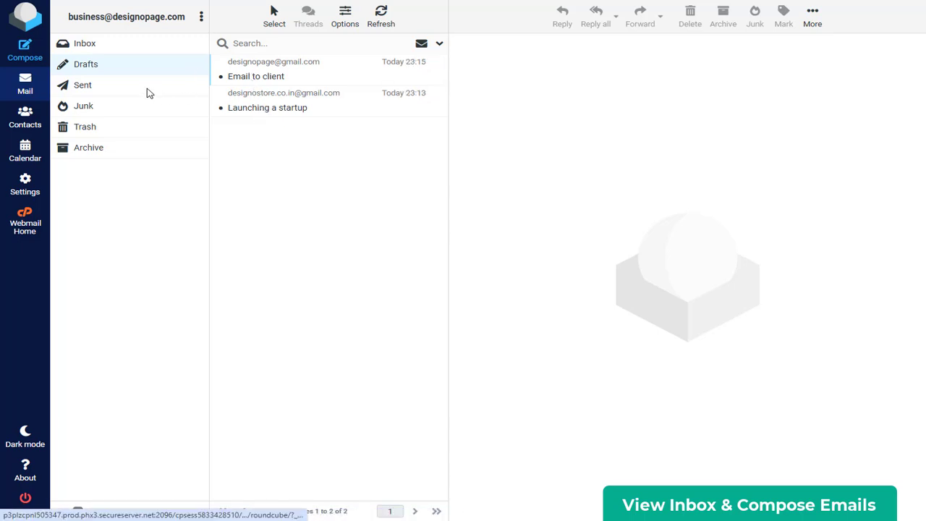
{"action": "left_click", "coordinate": [141, 91]}
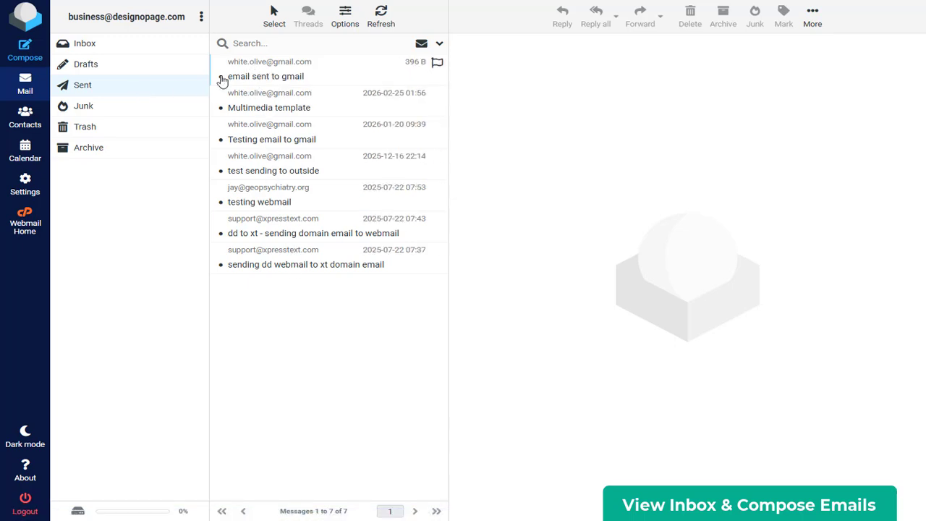
{"action": "left_click", "coordinate": [85, 109]}
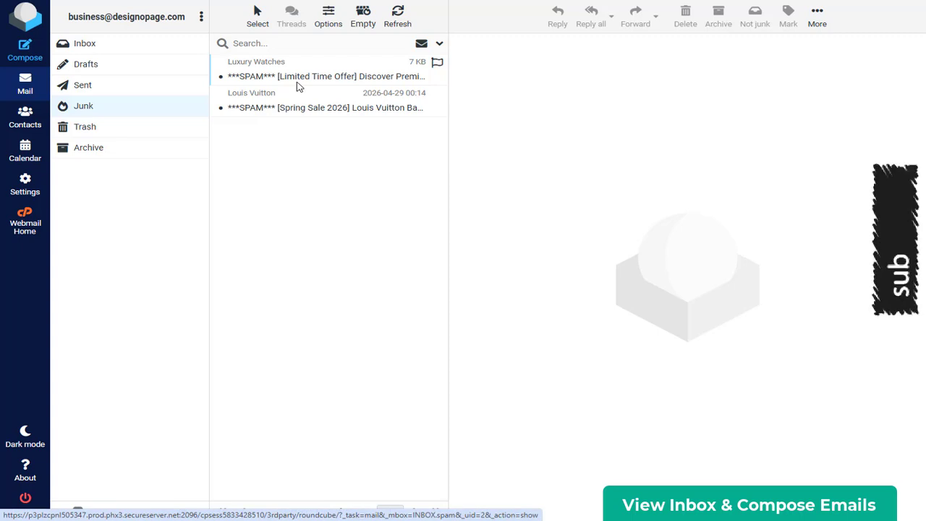
{"action": "left_click", "coordinate": [166, 127]}
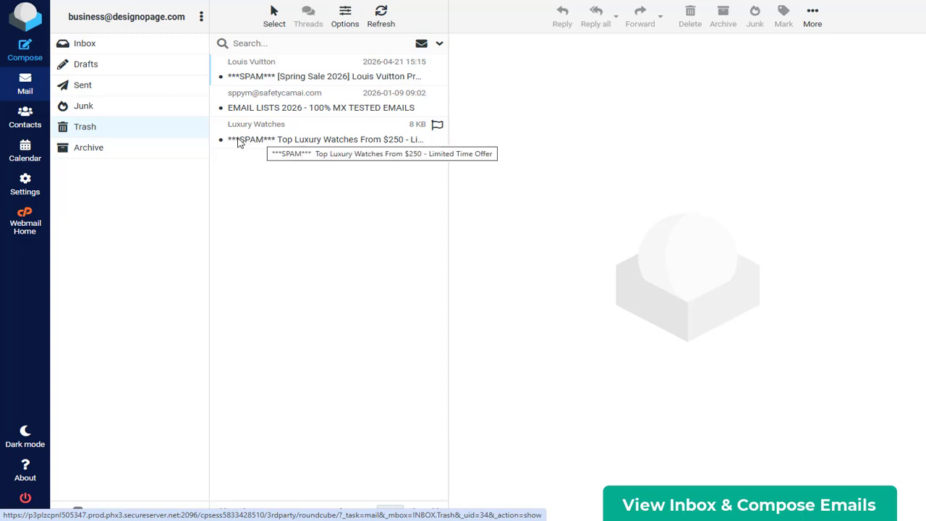
{"action": "left_click", "coordinate": [121, 155]}
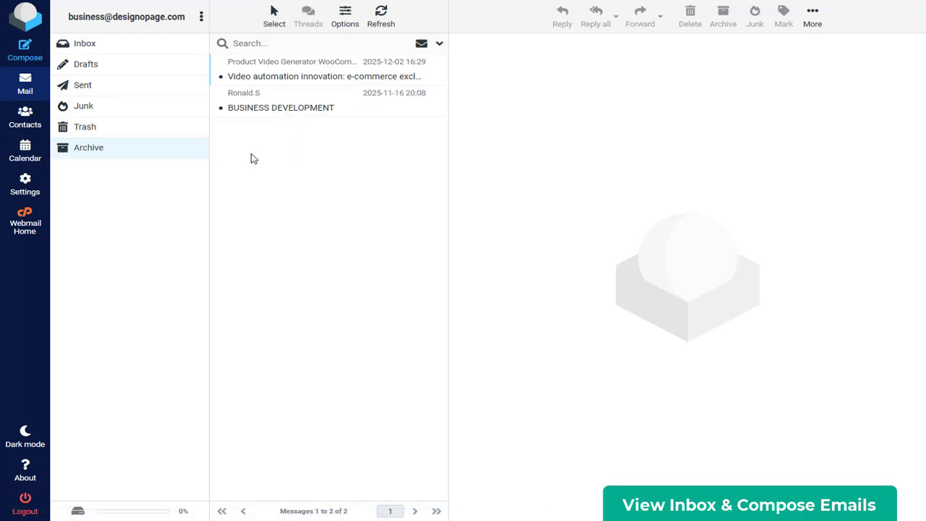
- Send the pasted article with subject 'Responsive Website Design' to the Gmail recipient
{"action": "left_click", "coordinate": [33, 62]}
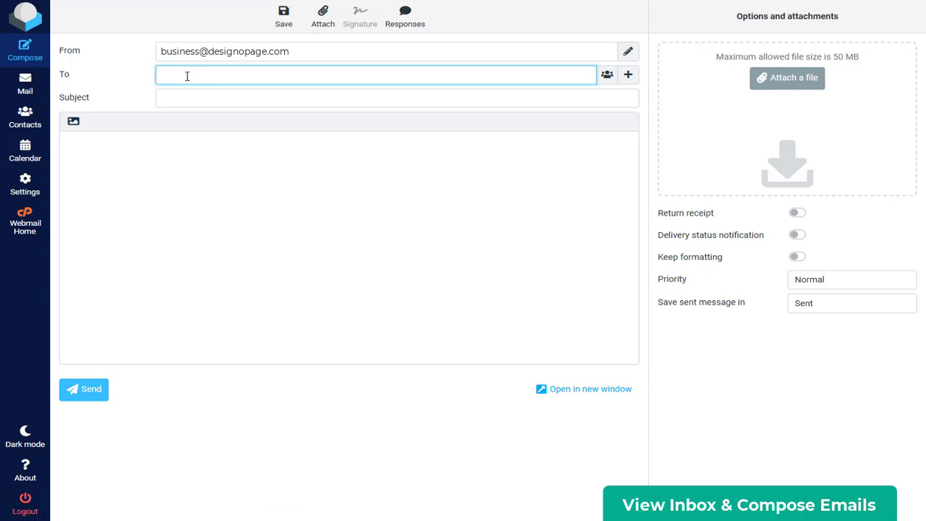
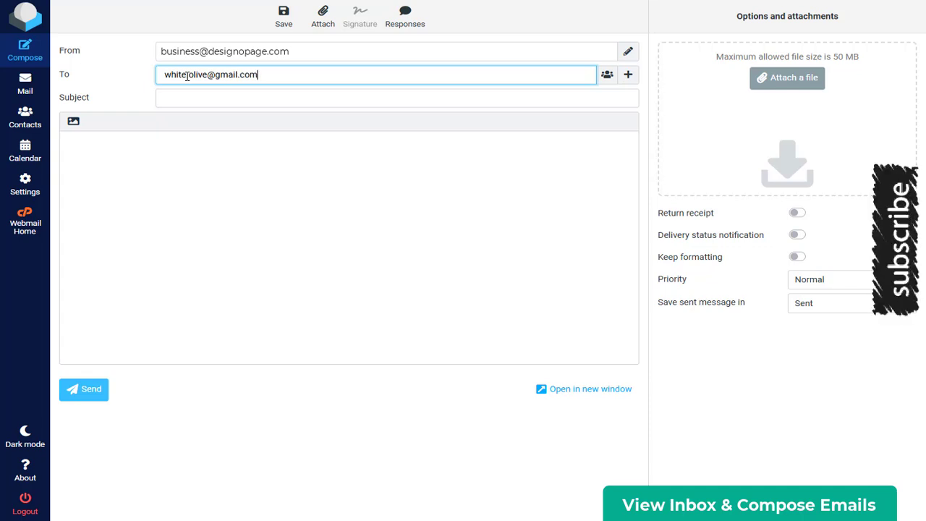
{"action": "left_click", "coordinate": [190, 102]}
{"action": "type", "text": "Responsive Website "}
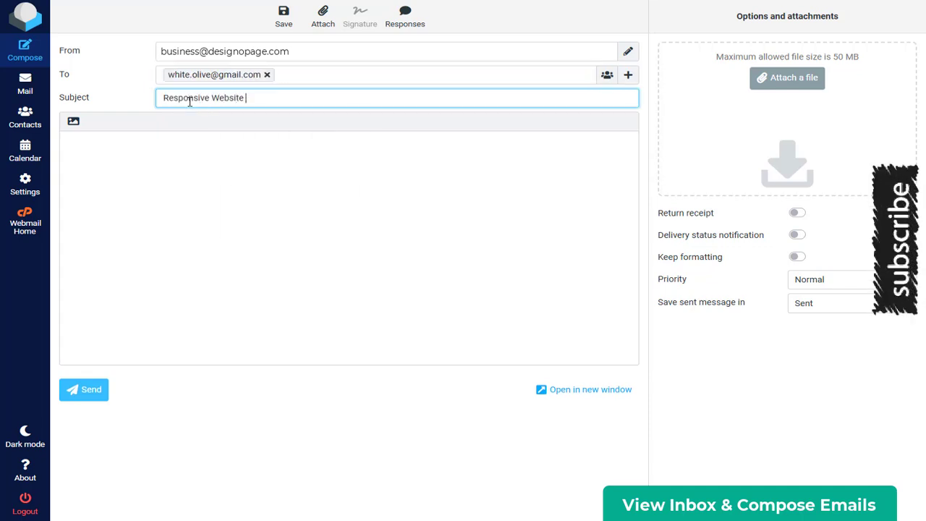
{"action": "type", "text": "Design"}
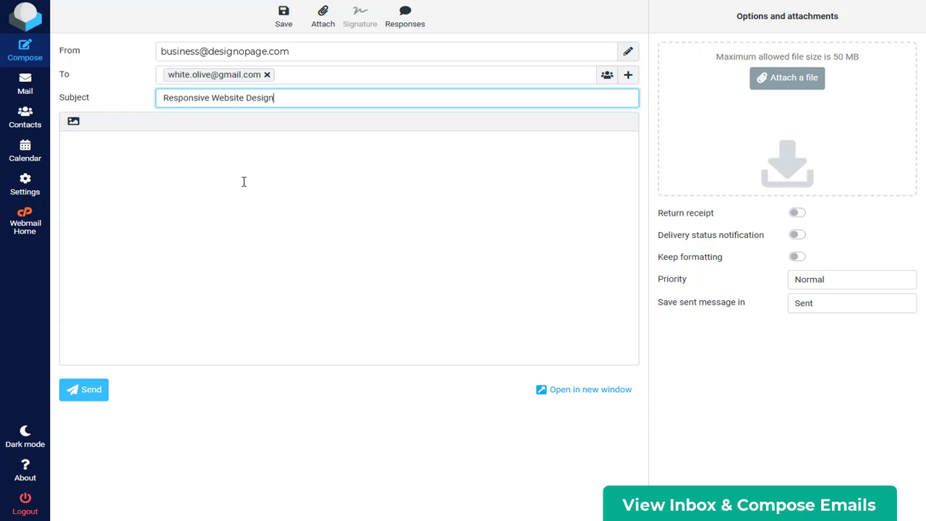
{"action": "left_click", "coordinate": [244, 182]}
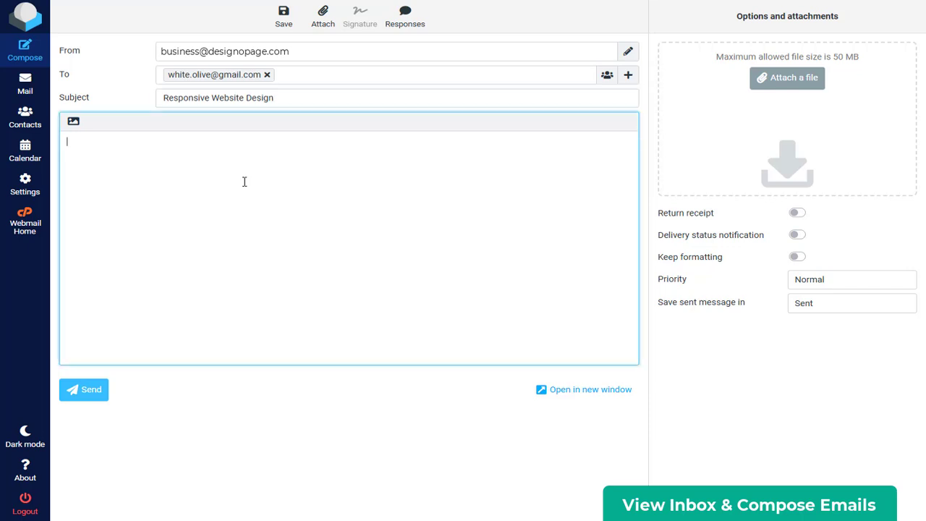
{"action": "type", "text": "Responsive Web Design (RWD) is a development approach that ensures web pages automatically adjust their layout, images, and text to fit any device, from mobile phones and tablets to desktop monitors. It eliminates the need to build separate mobile and desktop versions of a website.Core Building BlocksFluid Grids: Instead of using fixed sizes like pixels, fluid grids use relative units (like percentages) so elements resize proportionally regardless of the screen size.Flexible Images: Images are sized in relative units to prevent them from breaking out of their container elements on smaller screens.CSS Media Queries: Media queries form the backbone of RWD, applying different.   Key Implementation StrategiesMobile-First Design: A widely used workflow where you design the layout for the smallest screens first, and then use media queries to add enhancements as the screen size increases.Breakpoints: Specific screen widths where the website's layout changes to accommodate the device (e.g., shifting from a four-column desktop display to a single-column mobile layout).Modern CSS Tools: Utilizing tools like CSS Flexbox and CSS Grid allows for highly adaptable, complex web layouts without relying on older, clunky positioning methods.   Why It MattersResponsive web design ensures usability and accessibility for everyone, leading to better engagement, higher conversion rates, and improved search engine rankings.For comprehensive, step-by-step tutorials and complete learning paths to master these concepts, check out freeCodeCamp's Responsive Web Design or Google's Learn Responsive Design.For a visual breakdown of how media queries and layouts adjust on different devices:"}
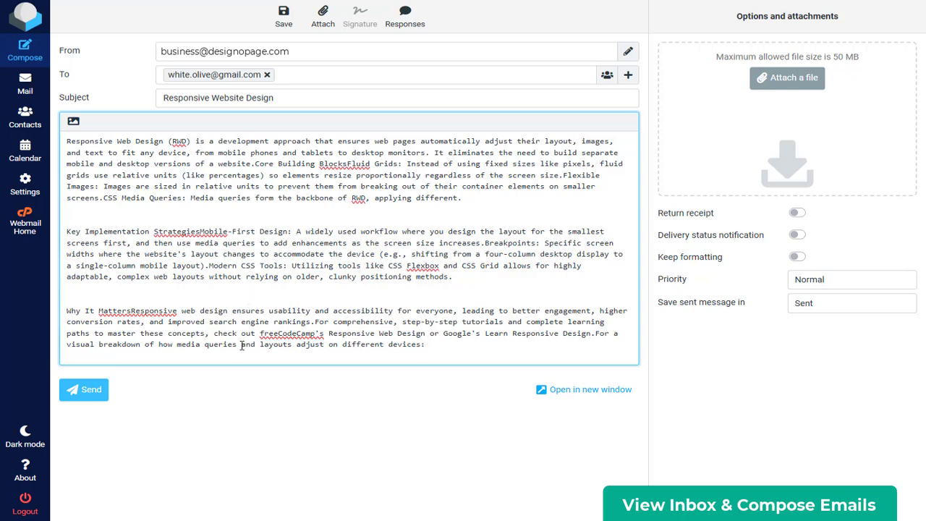
{"action": "left_click", "coordinate": [88, 393]}
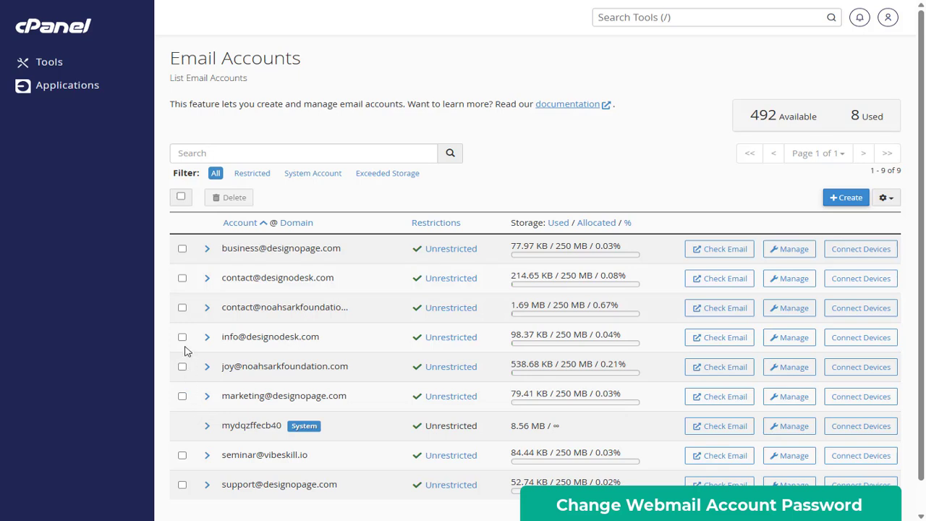
- Select the business account and open its Manage page
{"action": "left_click", "coordinate": [182, 248]}
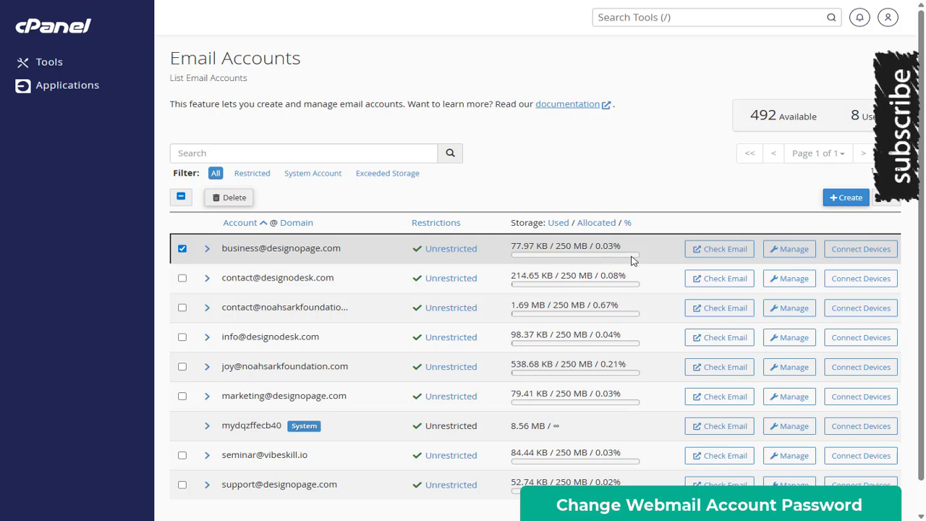
{"action": "left_click", "coordinate": [784, 253]}
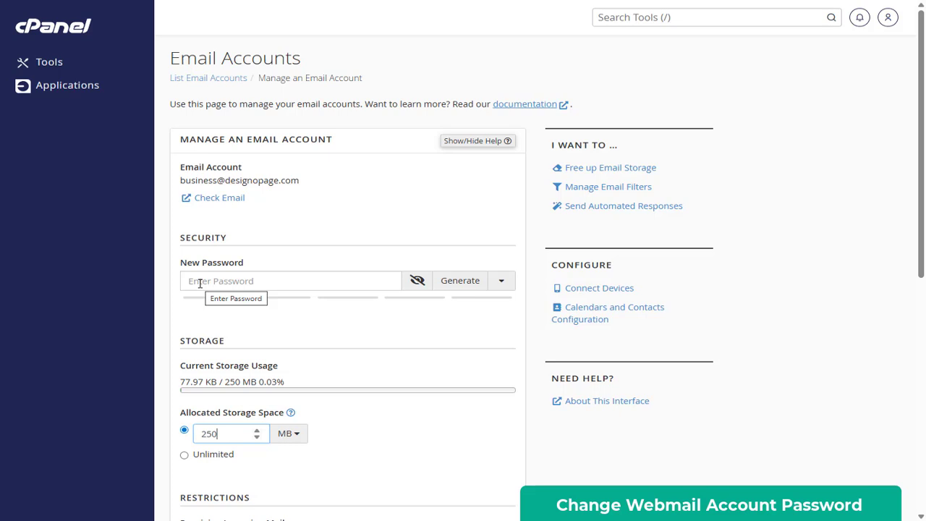
- Replace the generated password with a custom strength-92 password and update the email settings
{"action": "left_click", "coordinate": [200, 283]}
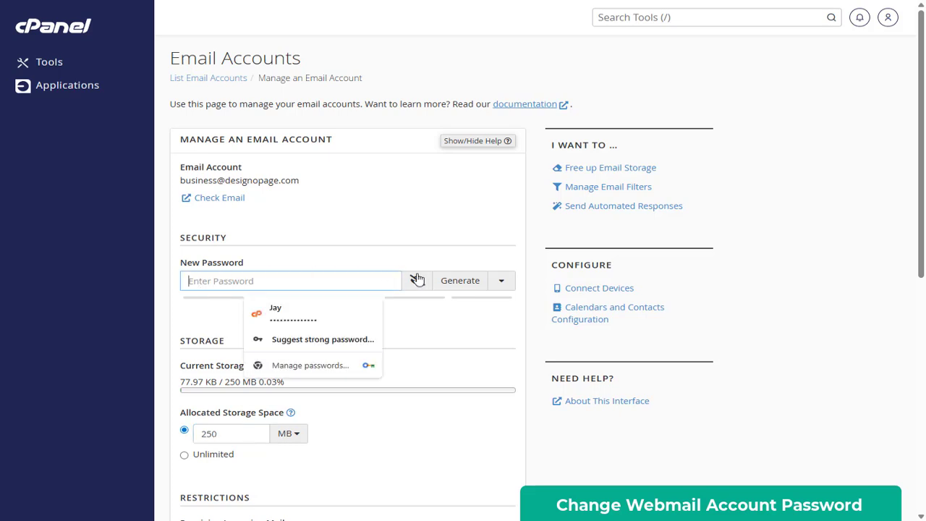
{"action": "left_click", "coordinate": [464, 282]}
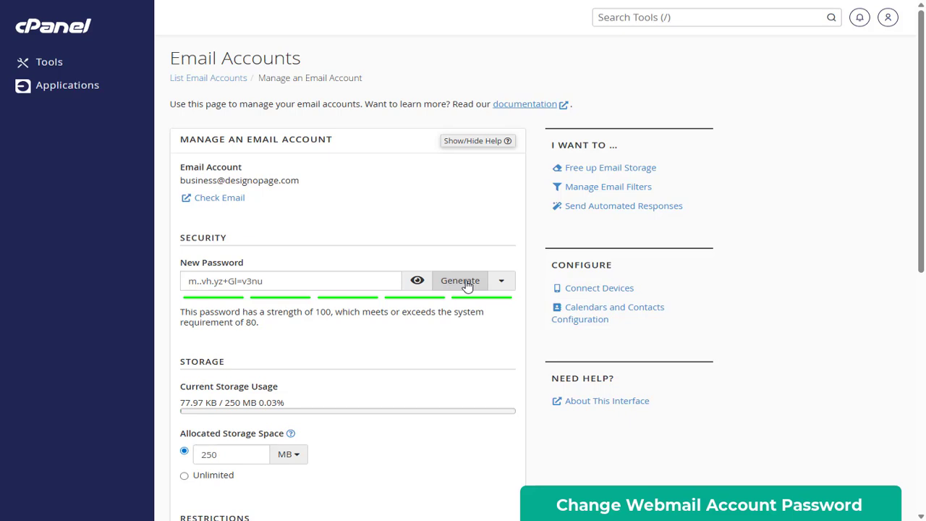
{"action": "left_click", "coordinate": [417, 284]}
{"action": "left_click_drag", "start_coordinate": [318, 278], "coordinate": [186, 279]}
{"action": "key", "text": "BackSpace"}
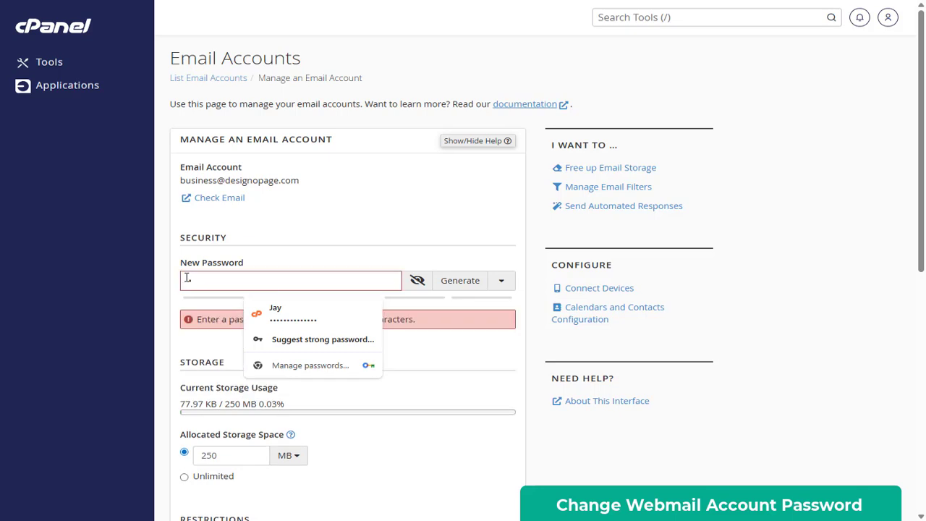
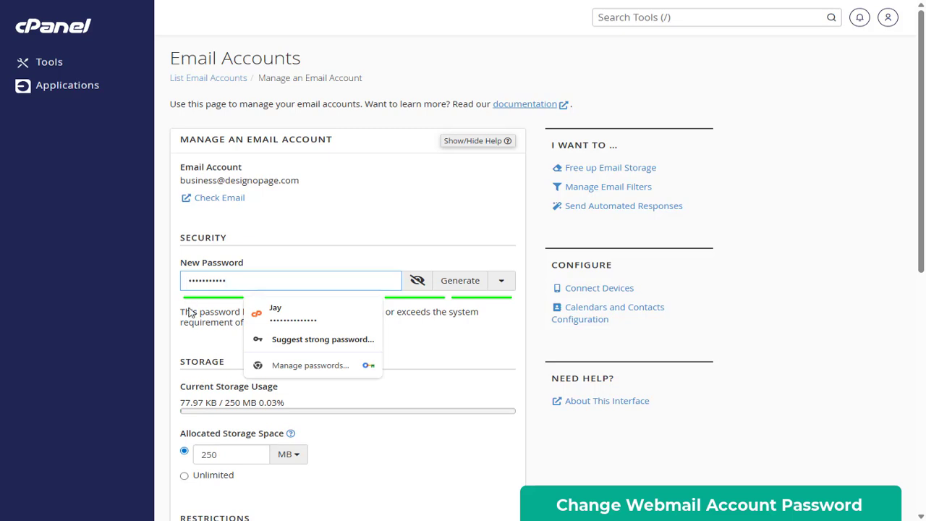
{"action": "left_click", "coordinate": [194, 338]}
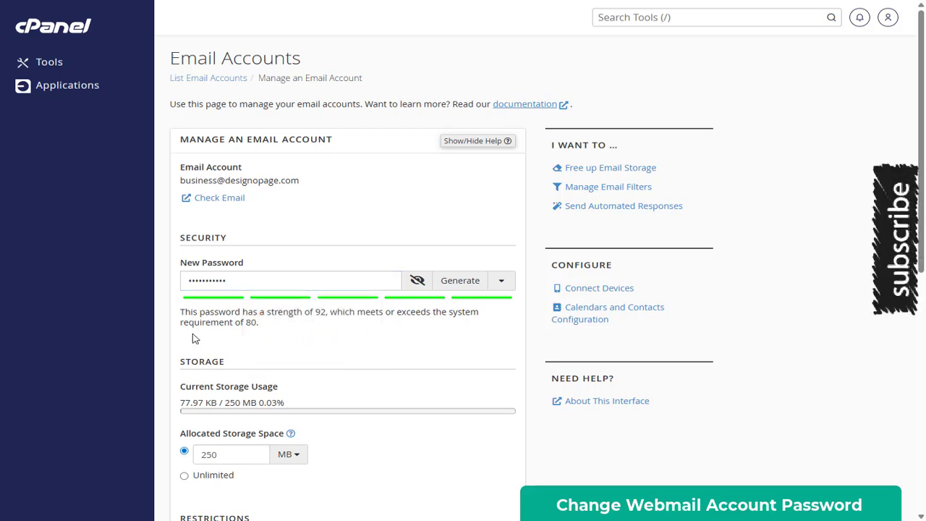
{"action": "scroll", "coordinate": [194, 338], "scroll_direction": "down", "scroll_amount": 5}
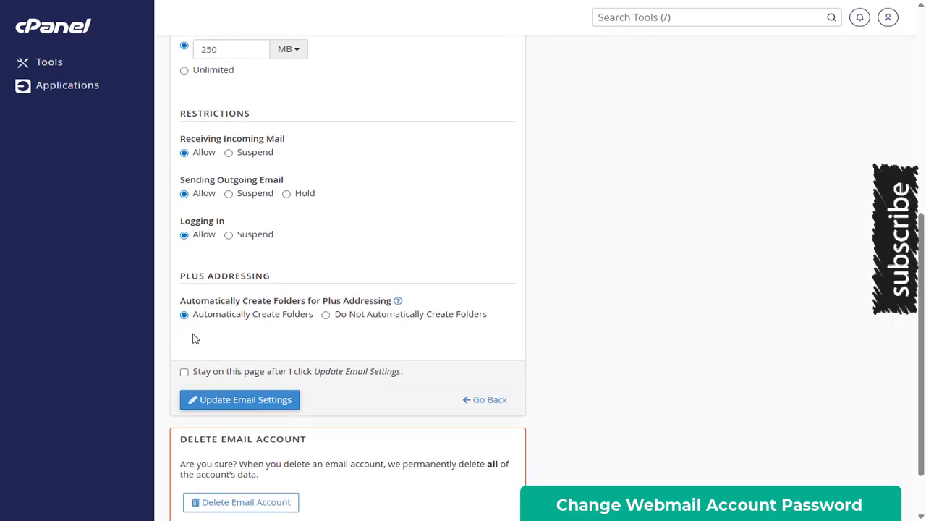
{"action": "scroll", "coordinate": [194, 338], "scroll_direction": "down", "scroll_amount": 1}
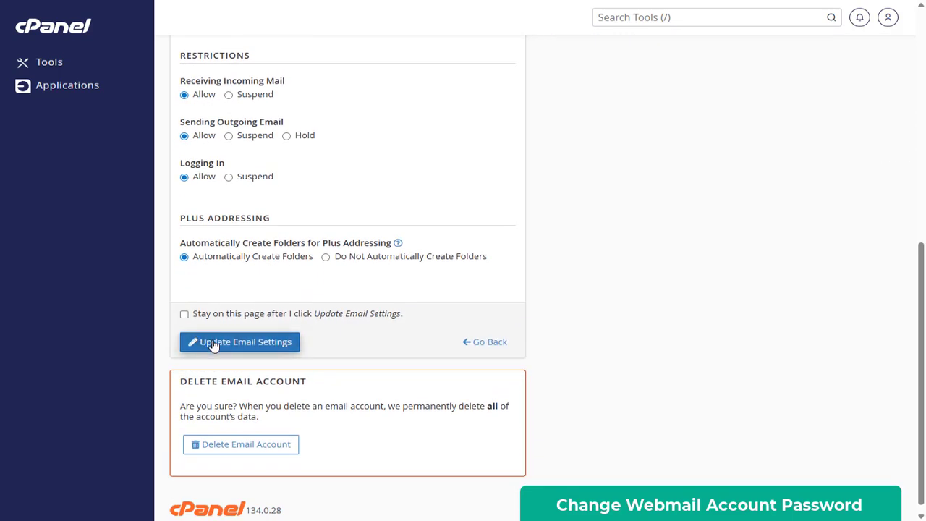
{"action": "left_click", "coordinate": [213, 343]}
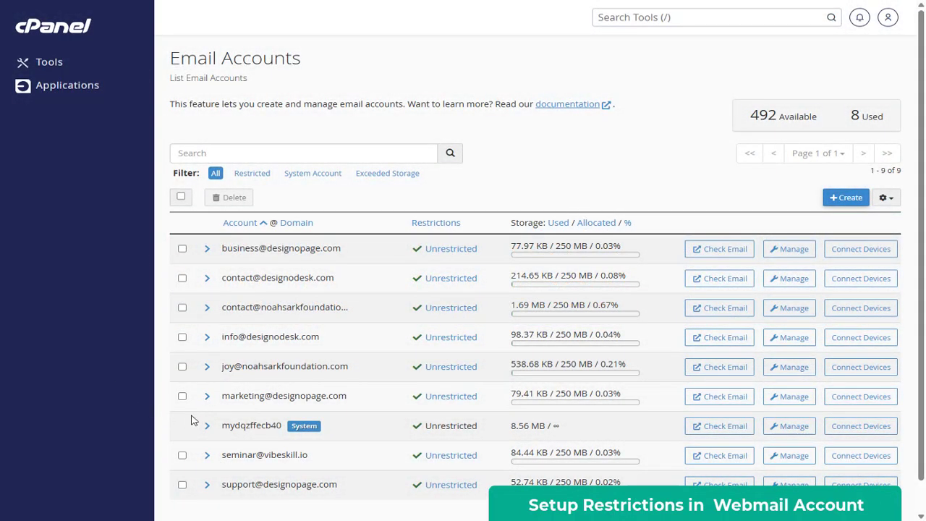
- Open the business account's Manage an Email Account page and scroll to its Restrictions section
{"action": "left_click", "coordinate": [182, 249]}
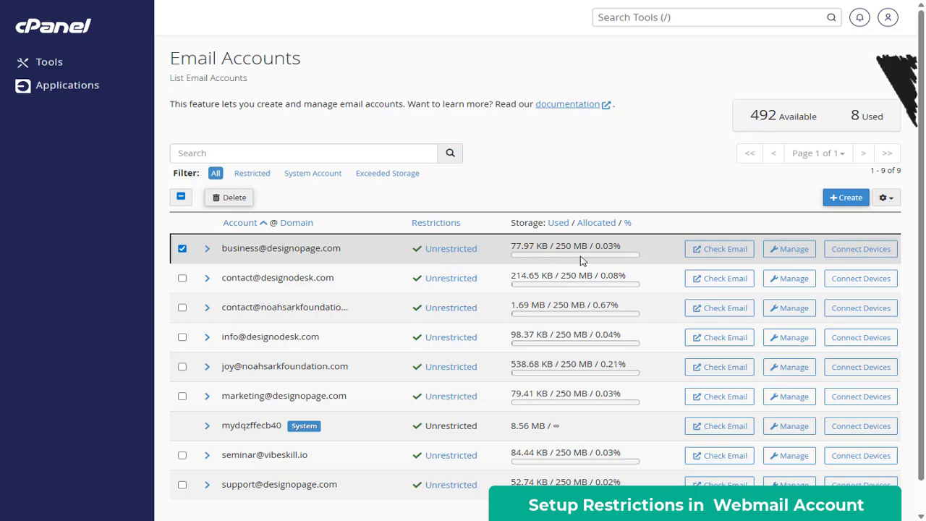
{"action": "left_click", "coordinate": [790, 250]}
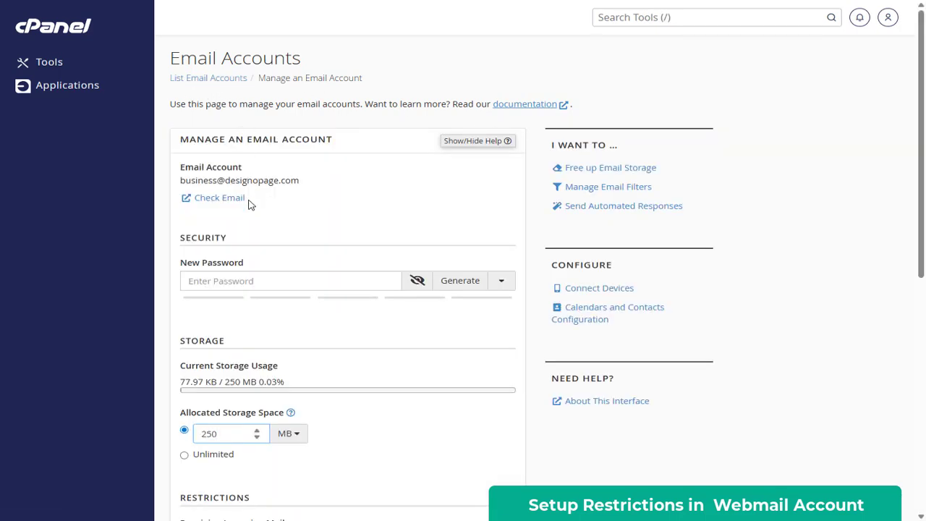
{"action": "scroll", "coordinate": [262, 272], "scroll_direction": "down", "scroll_amount": 1}
{"action": "scroll", "coordinate": [261, 274], "scroll_direction": "down", "scroll_amount": 4}
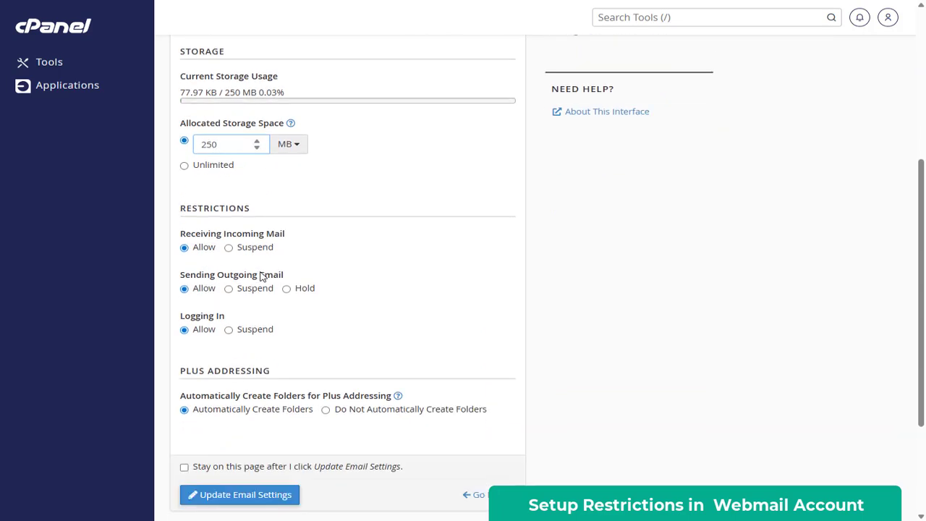
{"action": "scroll", "coordinate": [189, 263], "scroll_direction": "down", "scroll_amount": 1}
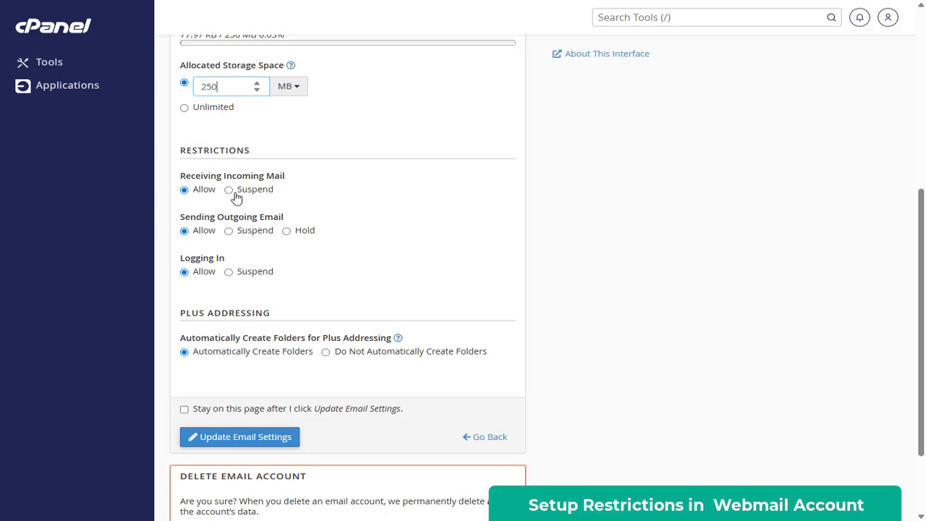
- Set Receiving and Sending to Suspend for the business account and save with Update Email Settings
{"action": "left_click", "coordinate": [233, 193]}
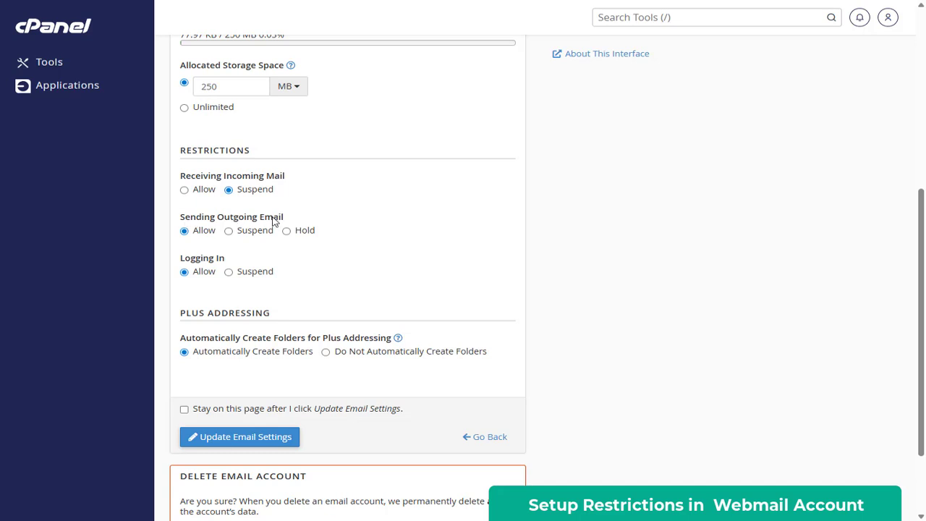
{"action": "left_click", "coordinate": [228, 231]}
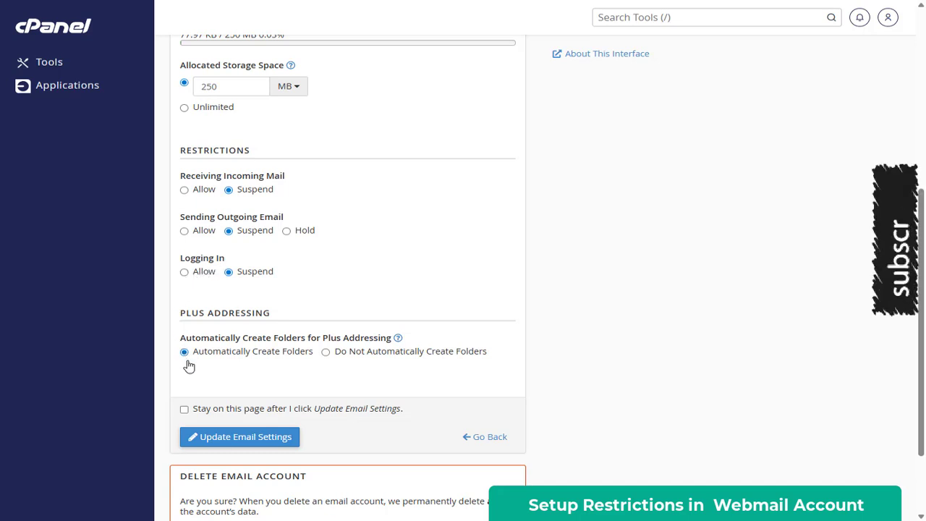
{"action": "left_click", "coordinate": [239, 438]}
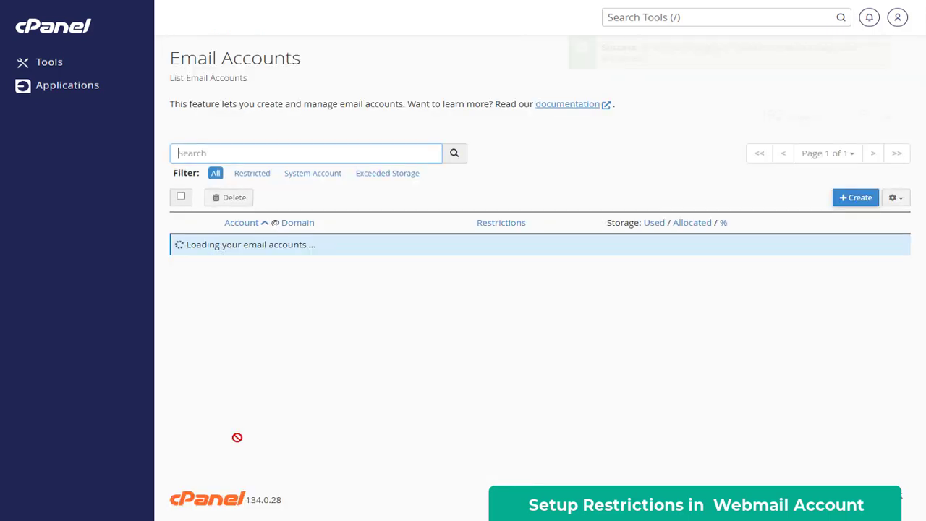